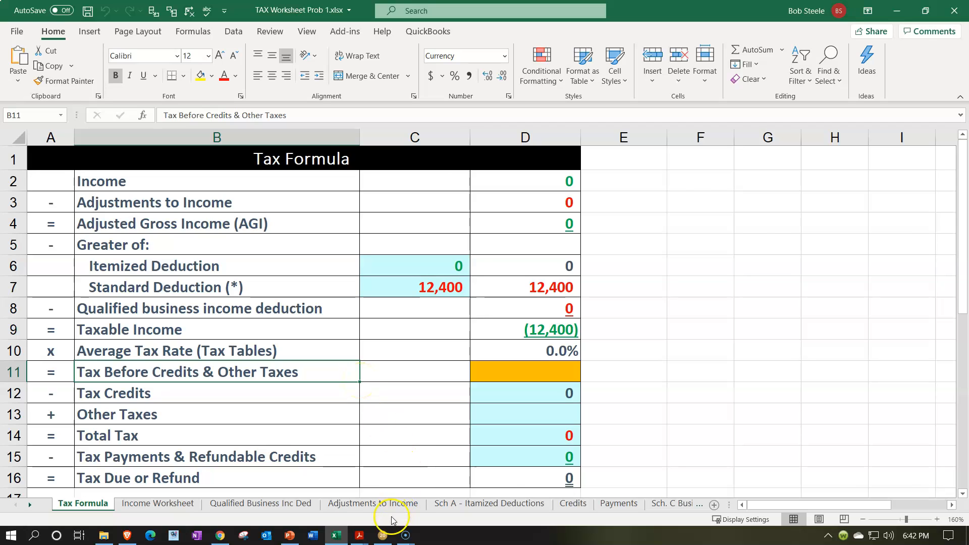
Look at the client's Form 1040 in Lacerte and the PDF source documents in the Practice Prob 1 Docs folder.
click(382, 535)
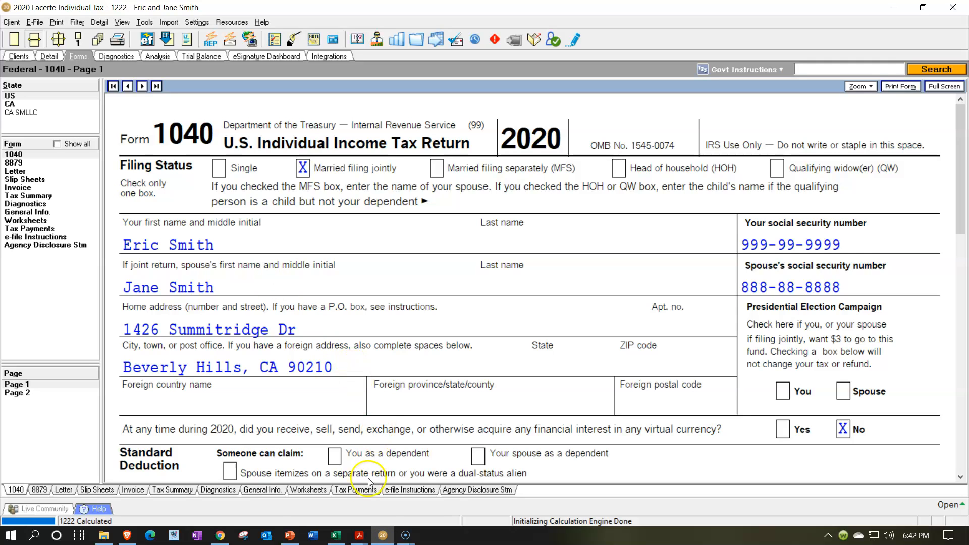
click(104, 537)
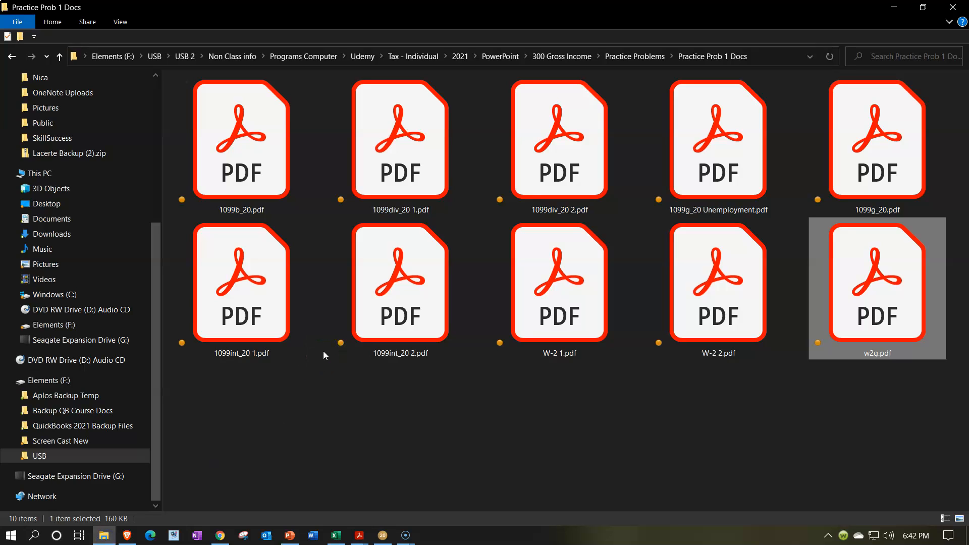
click(893, 8)
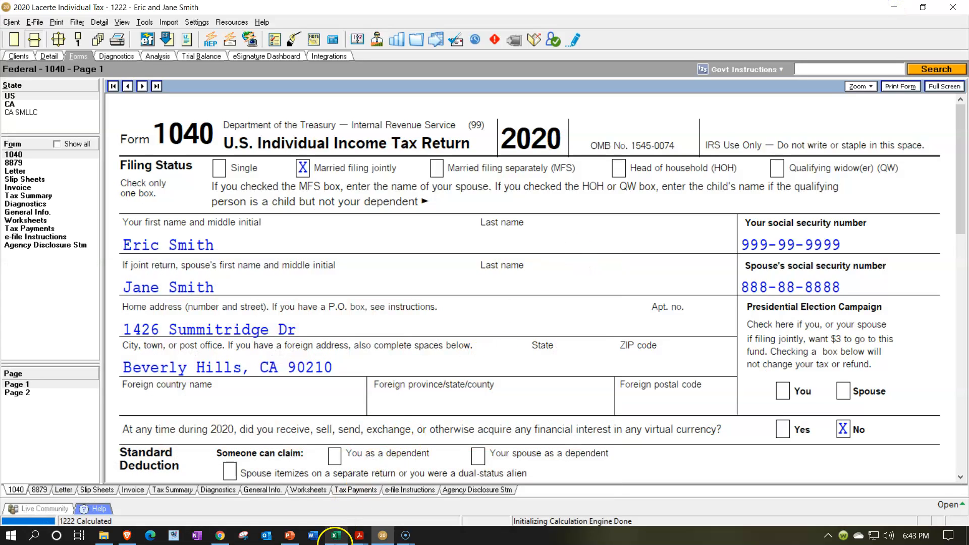
Switch to Acrobat Reader and view the W-2 1.pdf document.
mouse_move(360, 537)
click(360, 507)
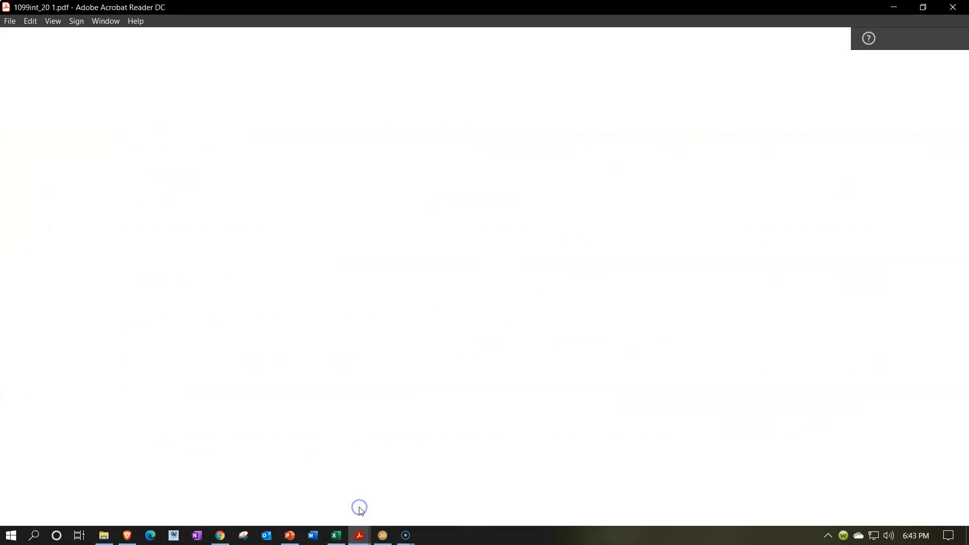
click(113, 38)
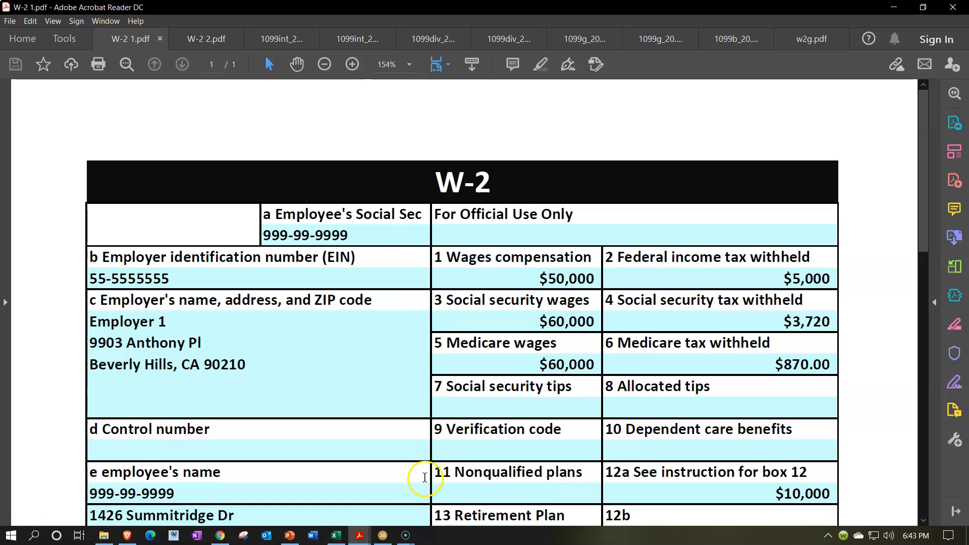
Compare the Form 1040 in Lacerte with the Tax Formula sheet in Excel, ending on the Lacerte form.
click(382, 535)
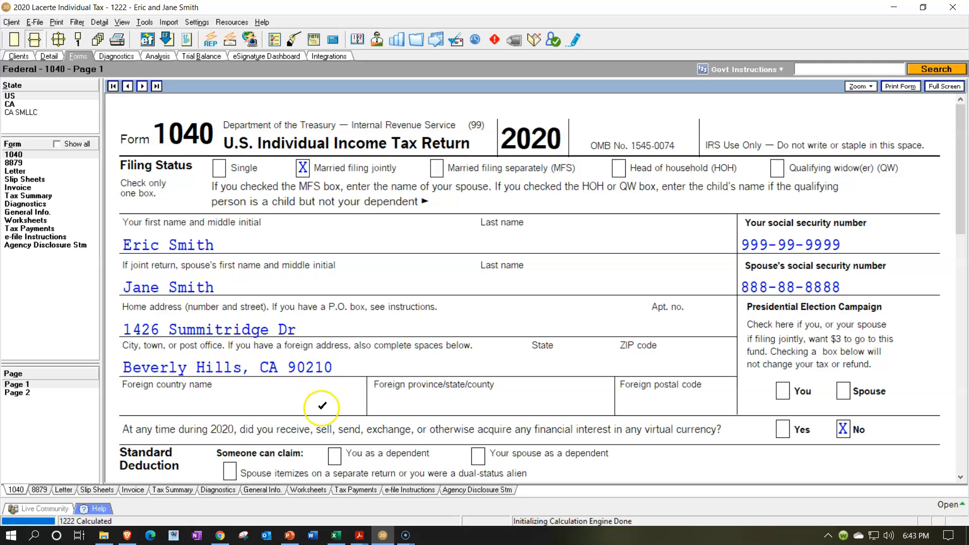
click(335, 536)
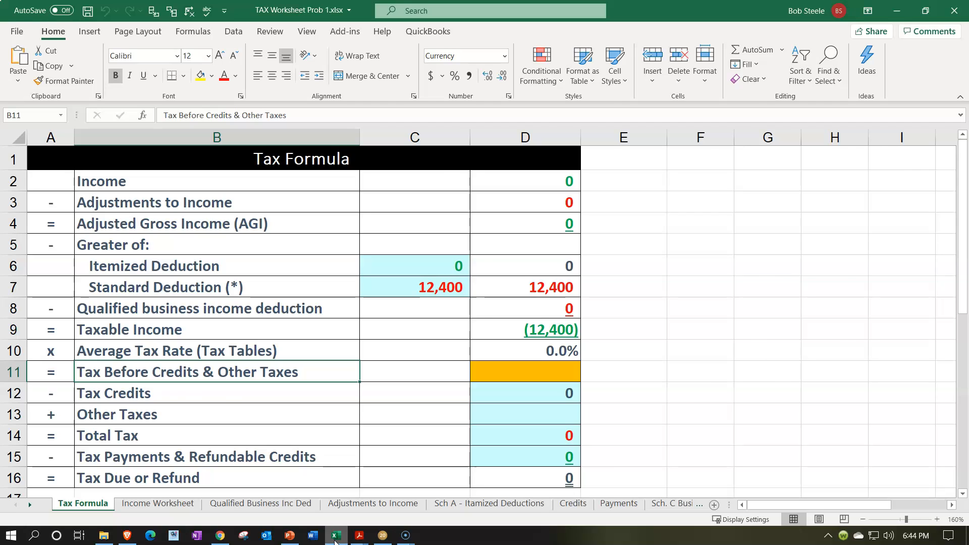
click(335, 540)
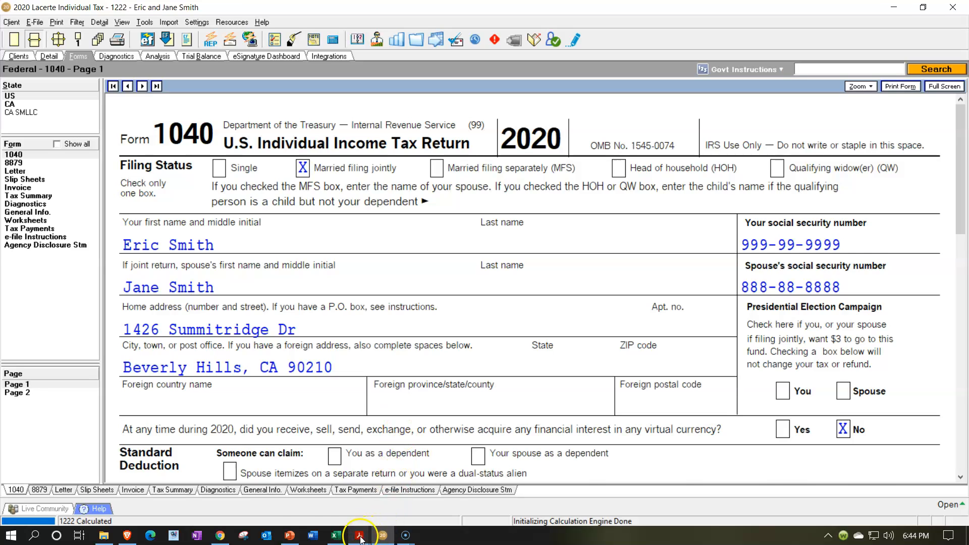
mouse_move(361, 539)
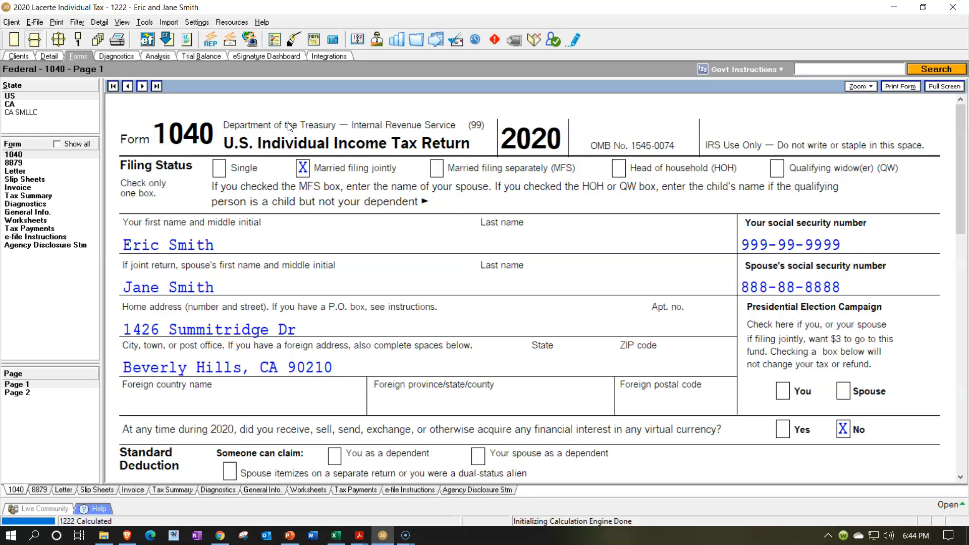
Examine Form 1040 page 1 from the filing status and taxpayer details down to the income and adjusted gross income lines.
click(269, 231)
click(303, 184)
click(268, 234)
click(265, 270)
click(496, 316)
scroll(739, 281, down, 3)
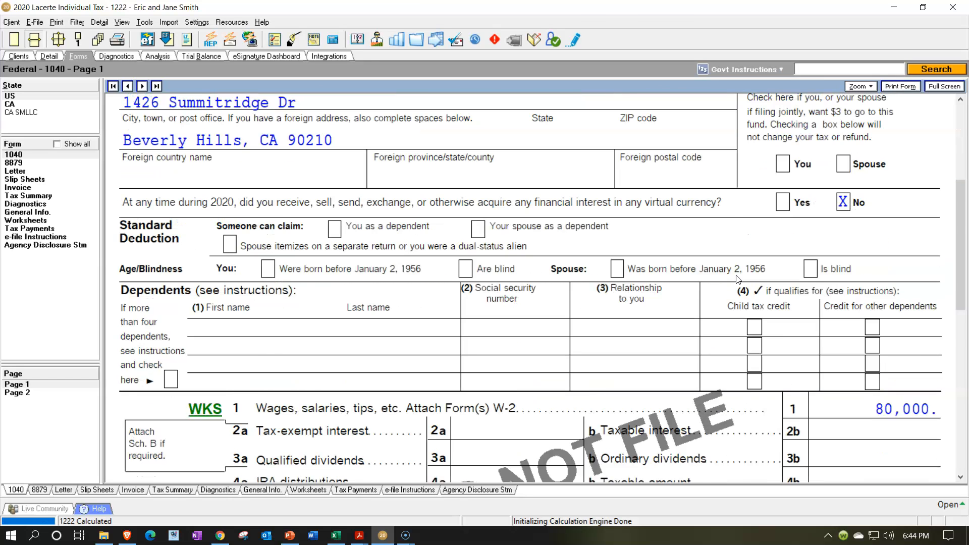
scroll(738, 279, down, 1)
scroll(738, 279, down, 2)
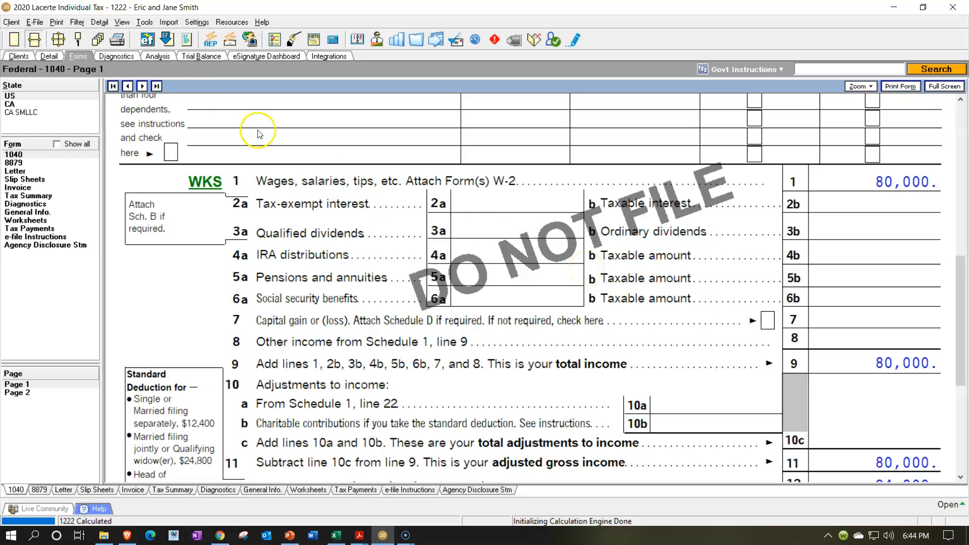
Review the Wages, Salaries, Tips input for both W-2s, including the spouse's federal withholding, and return to the Form 1040 view.
click(53, 57)
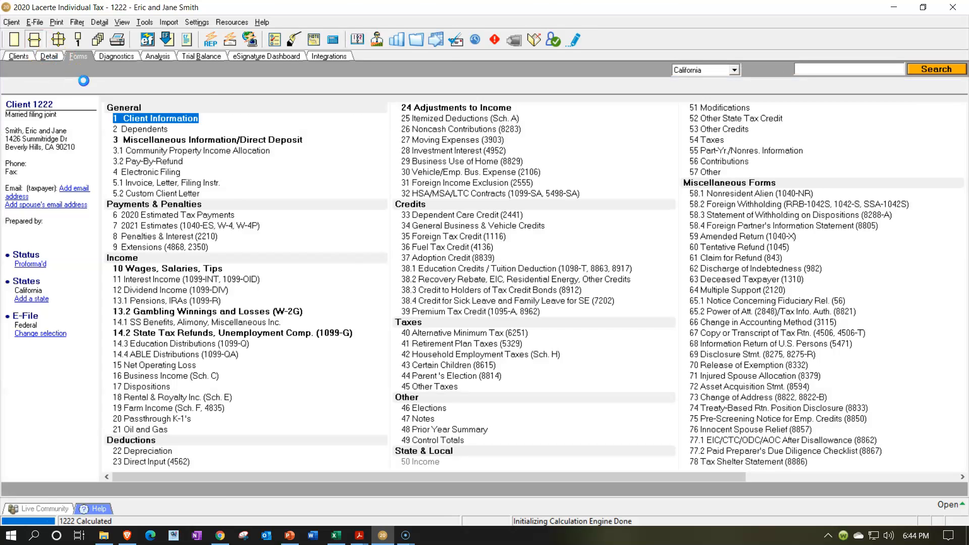
click(134, 93)
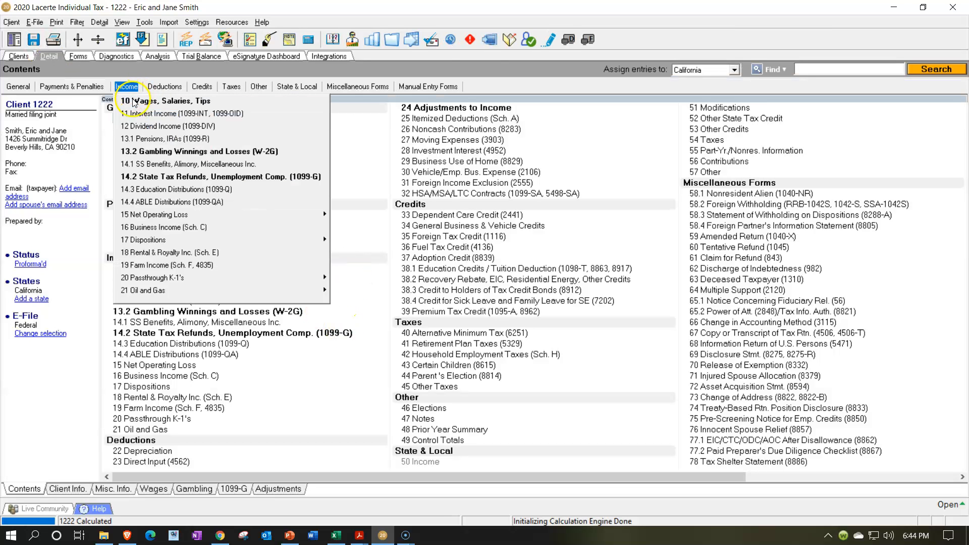
click(131, 102)
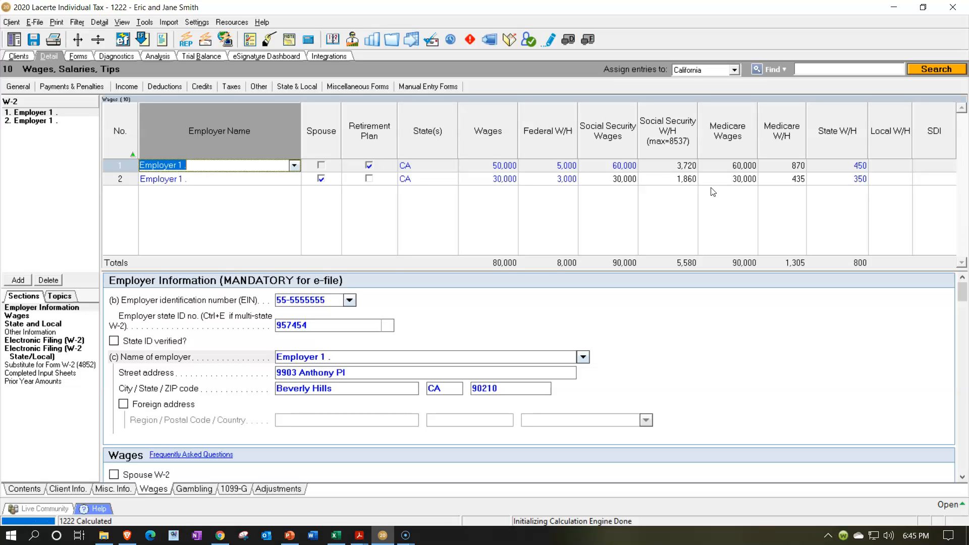
click(542, 182)
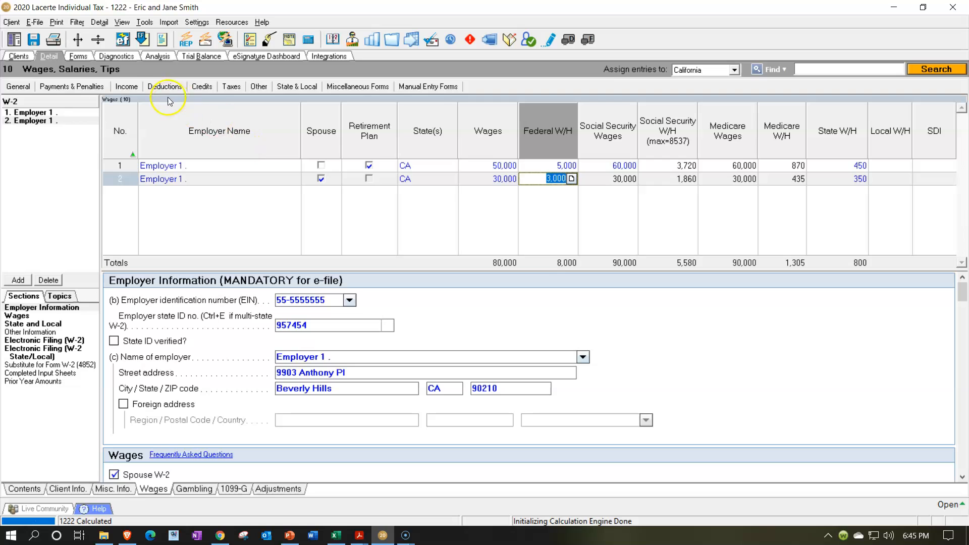
click(81, 57)
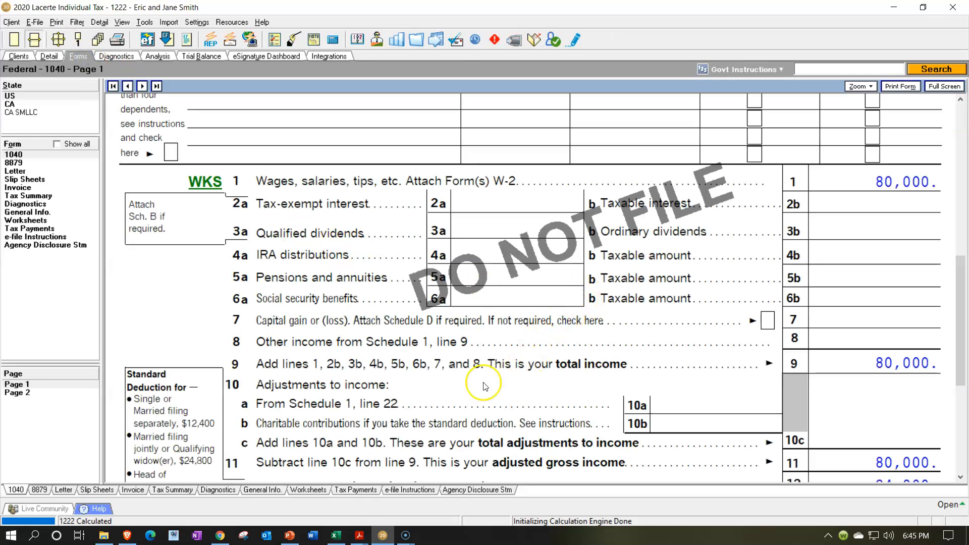
Switch to Excel and examine the Tax Before Credits & Other Taxes row on the Tax Formula sheet.
click(336, 535)
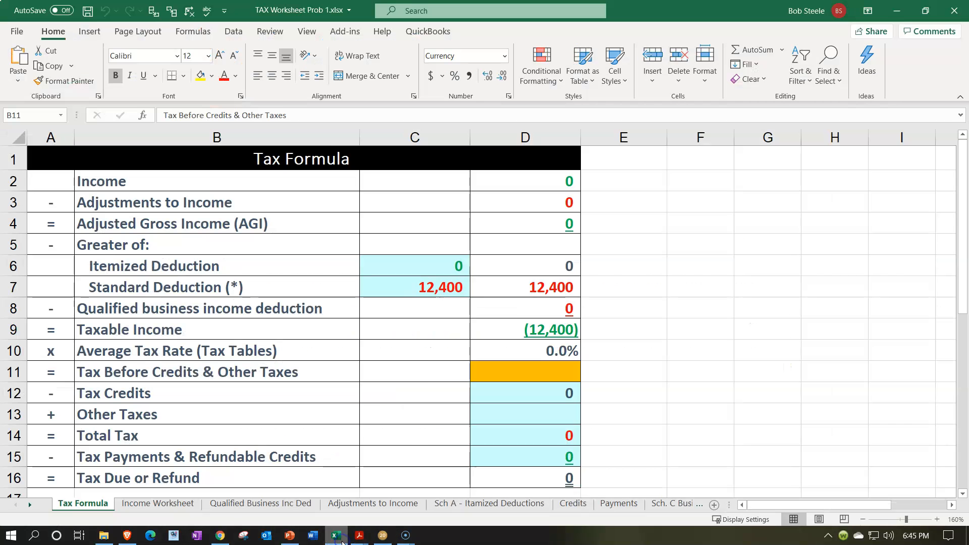
click(441, 371)
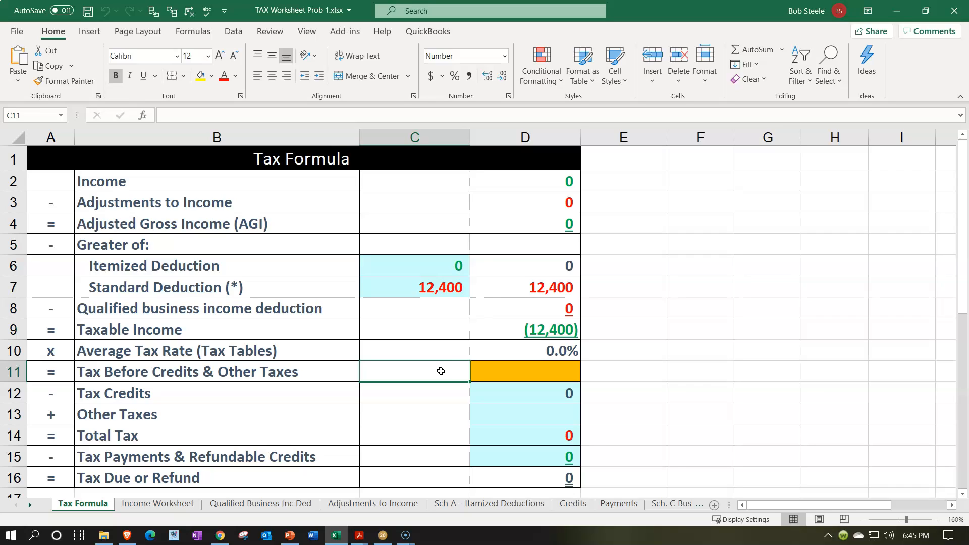
click(484, 369)
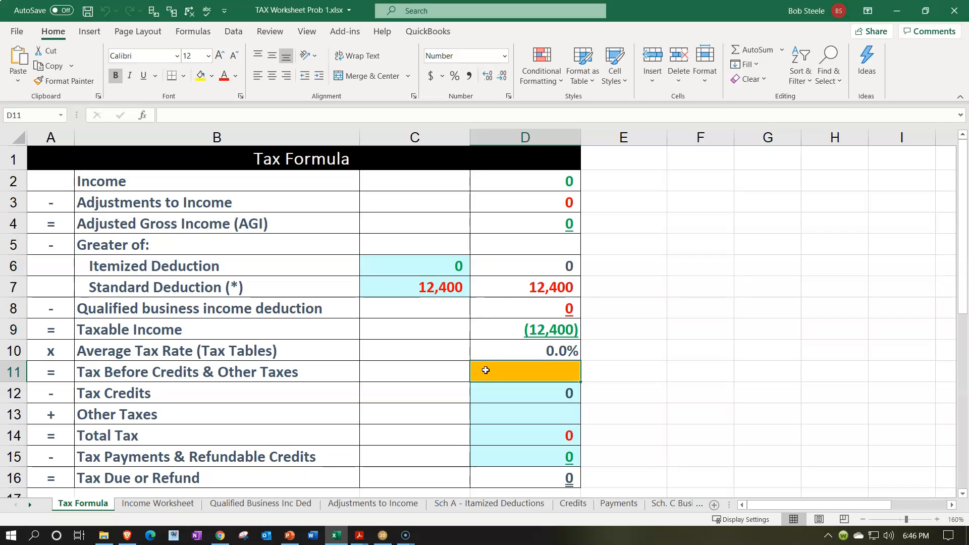
click(398, 362)
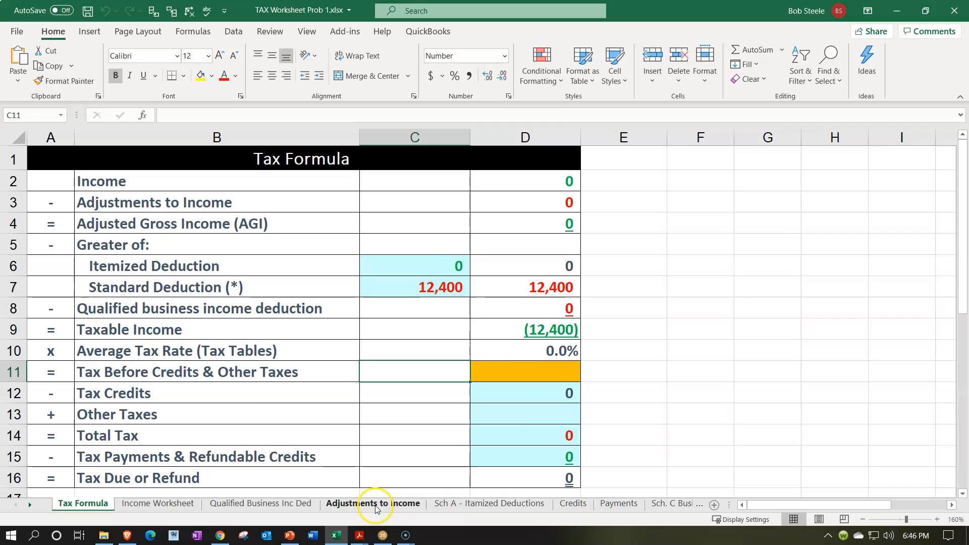
Switch to Lacerte and review Form 1040's wages line, dependents section and taxpayer information.
click(382, 536)
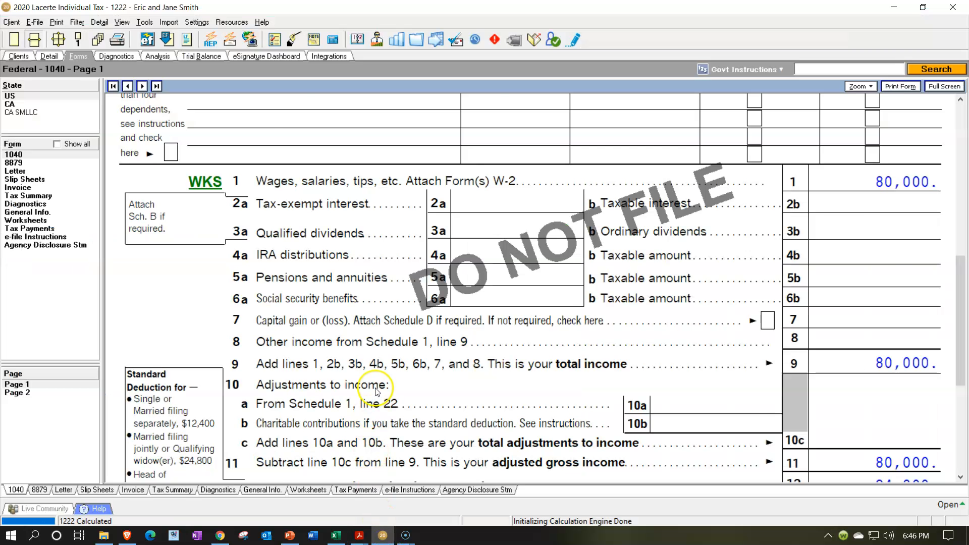
scroll(376, 391, up, 3)
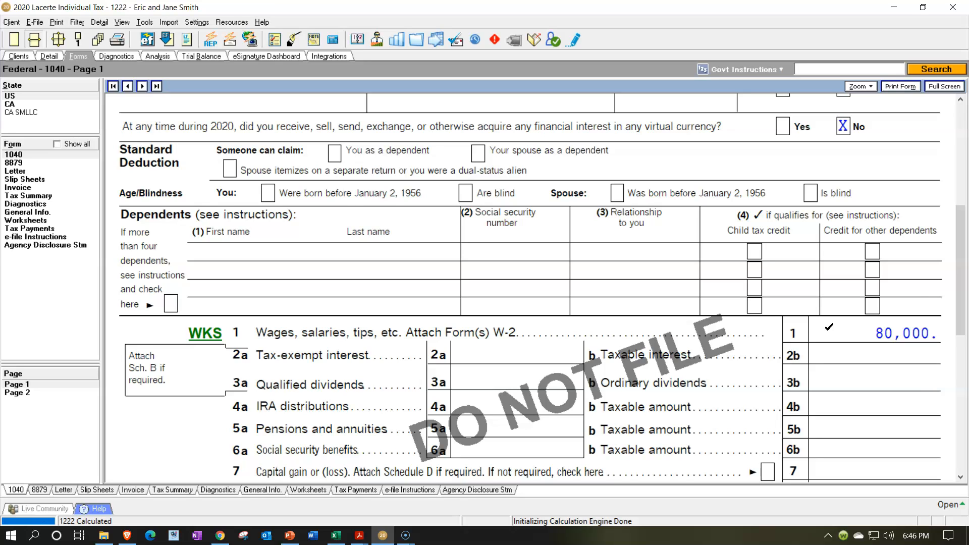
scroll(829, 326, up, 5)
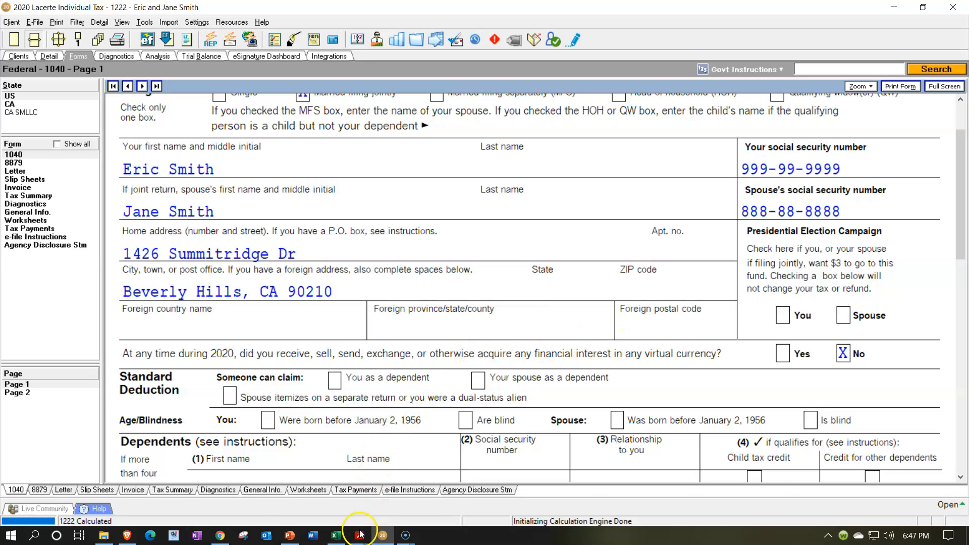
Switch to Acrobat Reader and check the wage details in W-2 2.pdf and W-2 1.pdf.
mouse_move(360, 533)
click(158, 505)
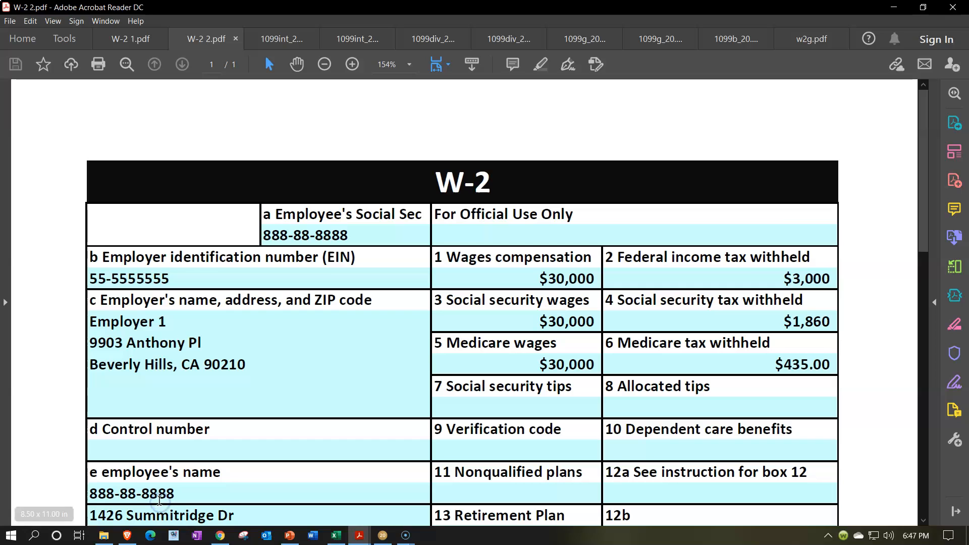
click(128, 44)
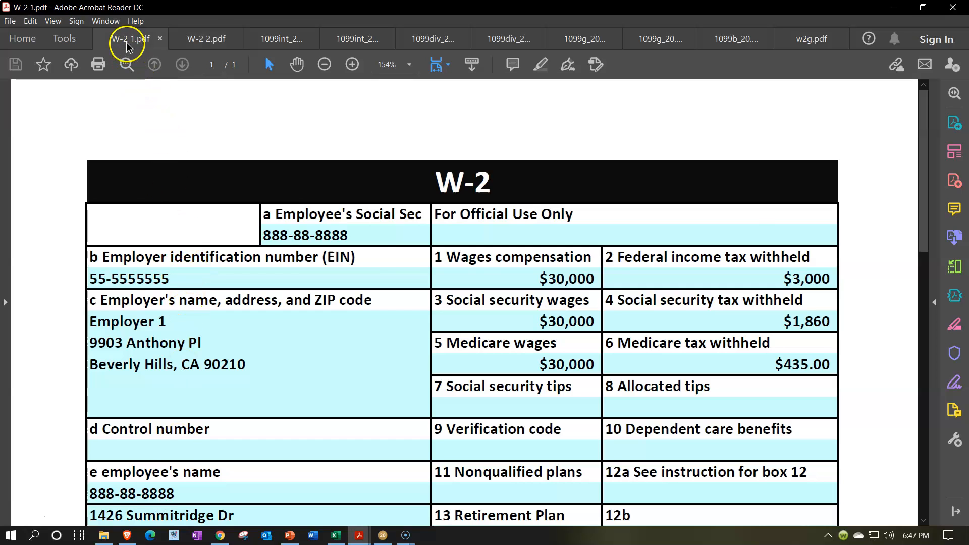
scroll(391, 274, down, 1)
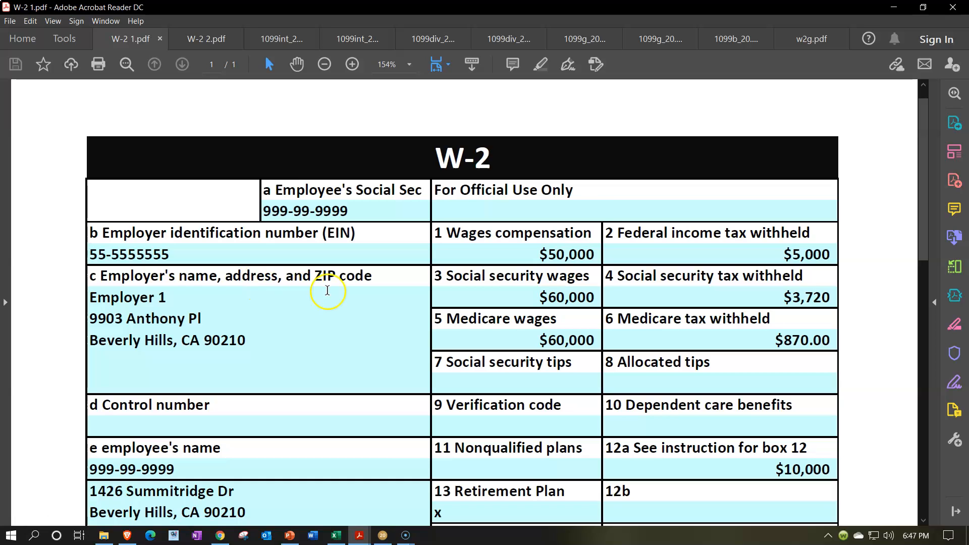
Switch to Excel and inspect the Income row of the Tax Formula sheet and the formula in D2.
click(336, 535)
click(304, 280)
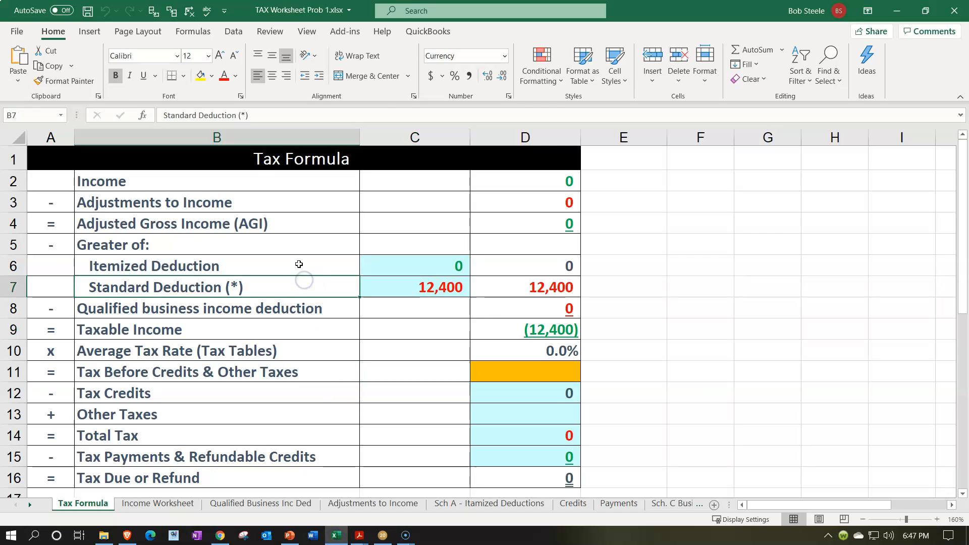
drag(255, 182, 548, 182)
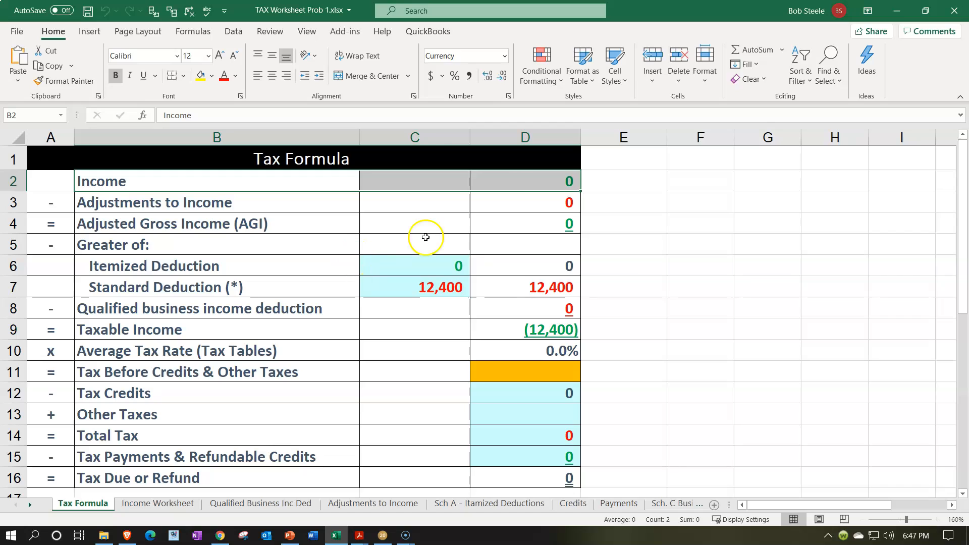
click(521, 183)
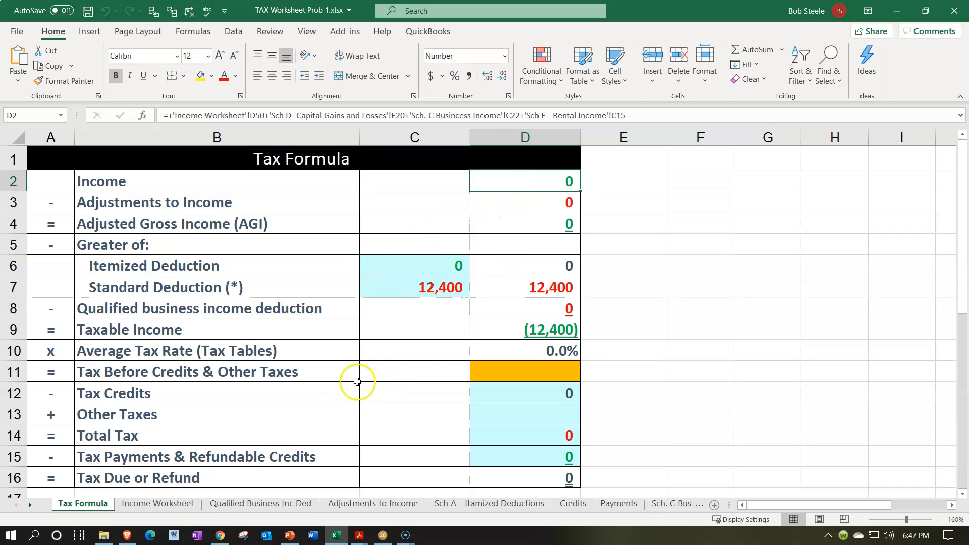
On the Income Worksheet, label the first W-2 income line in B3 as "W2 1 T".
click(179, 503)
click(326, 293)
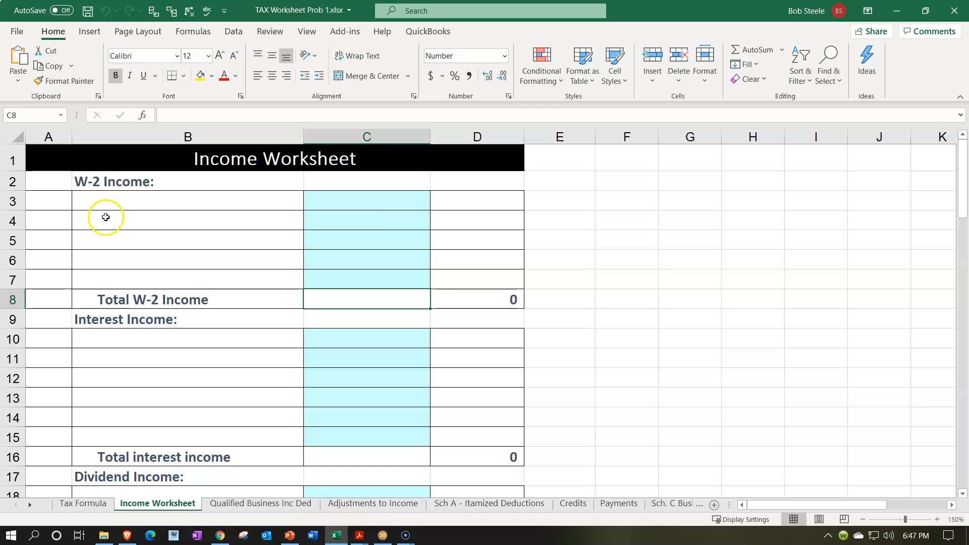
click(108, 197)
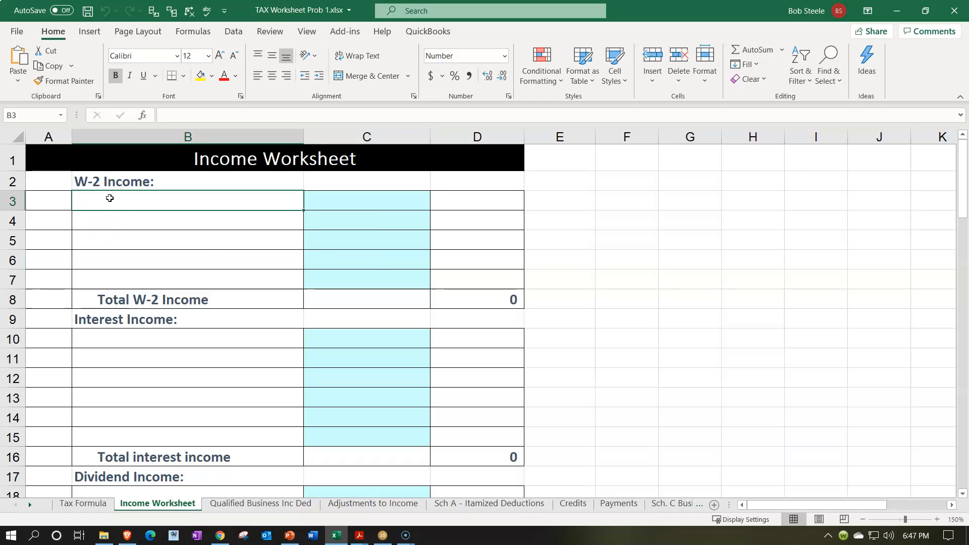
double_click(110, 198)
text(W)
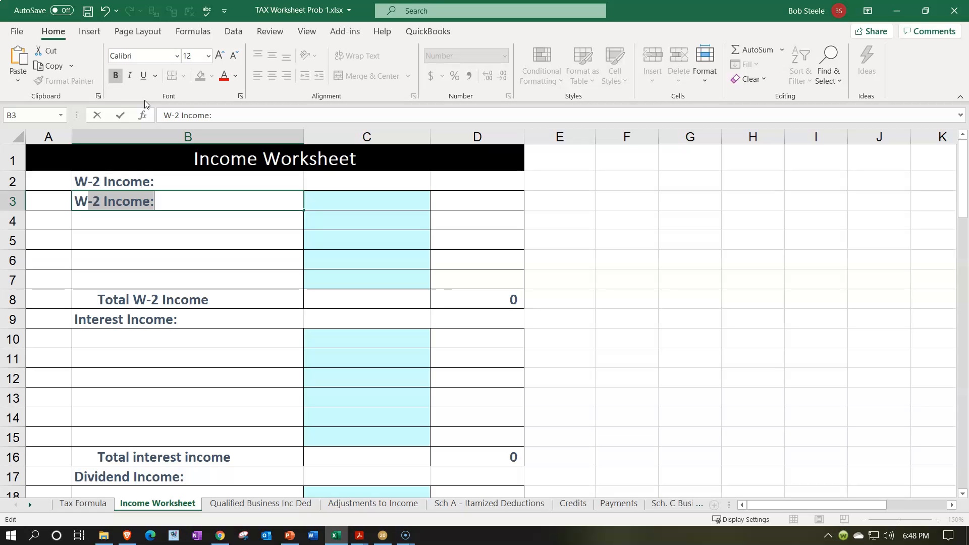
text(2 )
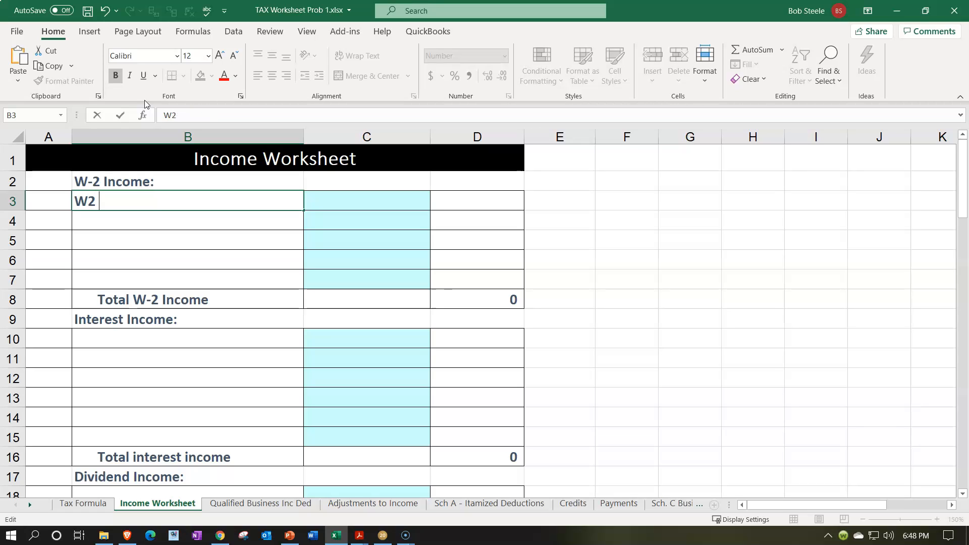
text(1 T)
key(Tab)
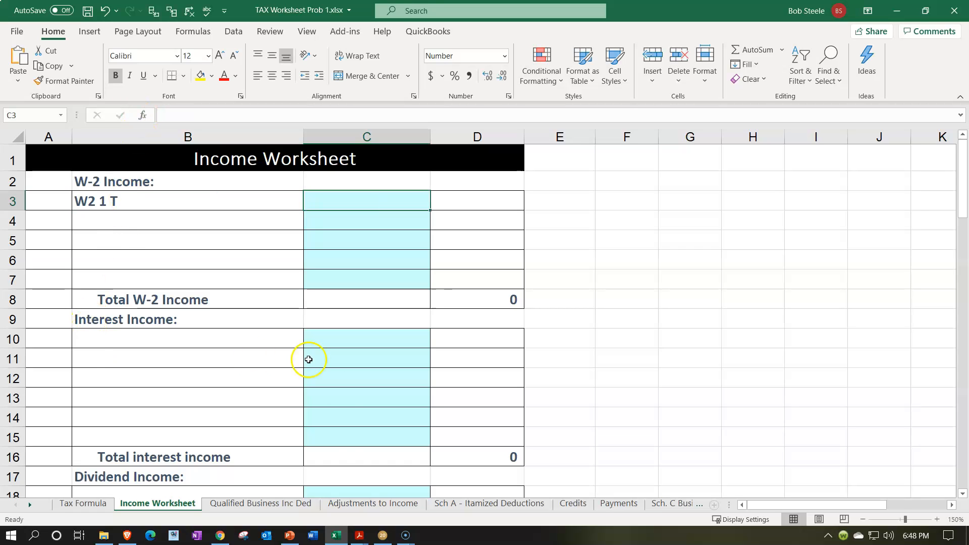
Check the wages compensation in W-2 1.pdf in Acrobat Reader and enter 50000 in C3 of Excel's Income Worksheet.
mouse_move(356, 539)
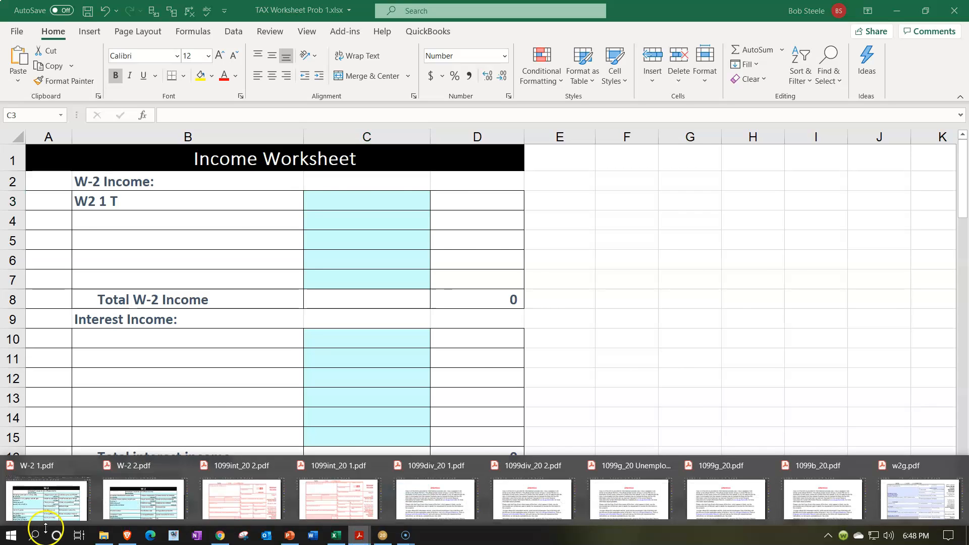
click(96, 457)
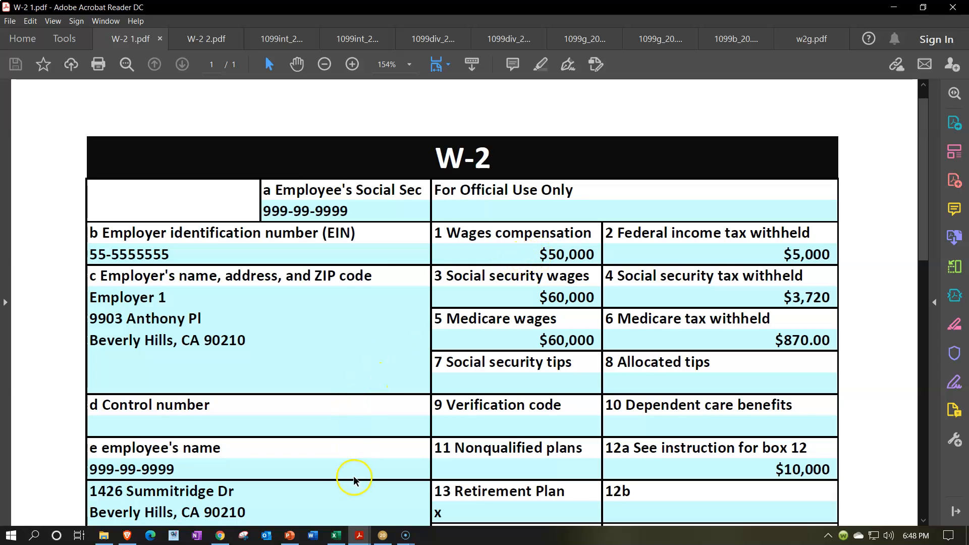
click(336, 535)
text(50000)
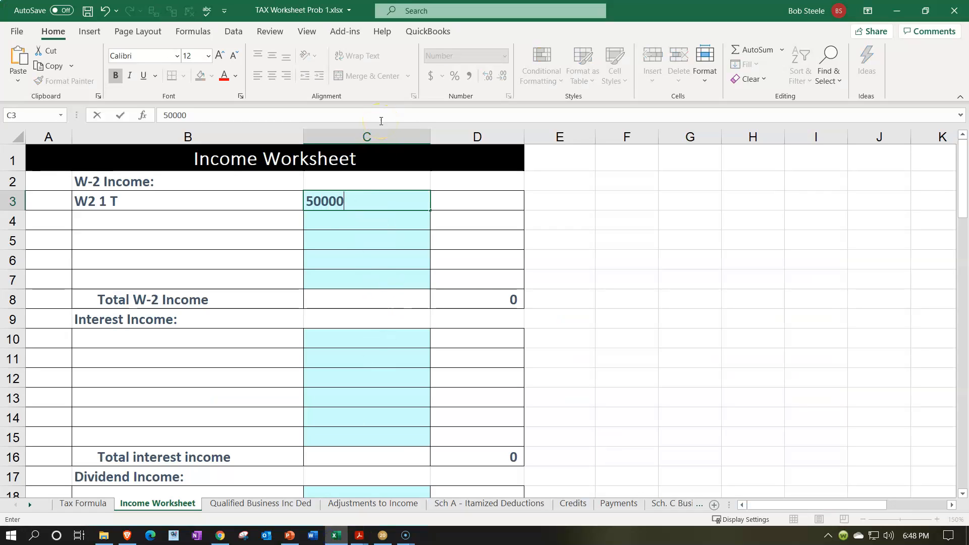
key(Return)
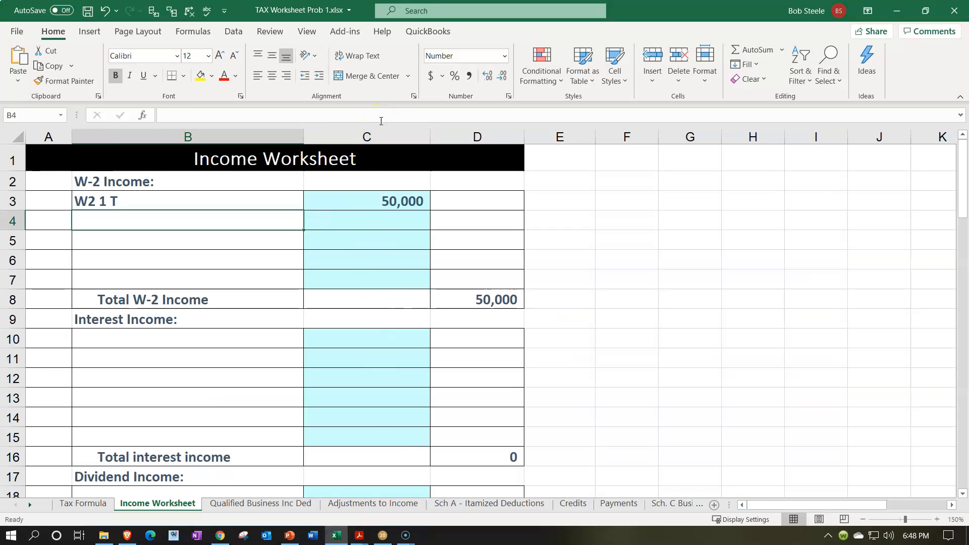
Recheck the wage and withholding boxes of W-2 1.pdf in Acrobat Reader and review Excel's Tax Formula sheet.
click(340, 536)
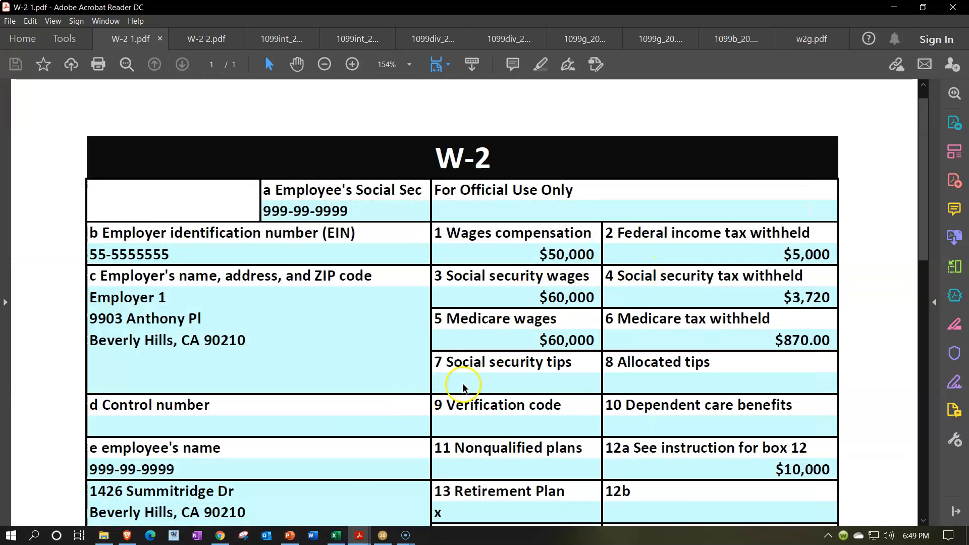
click(336, 535)
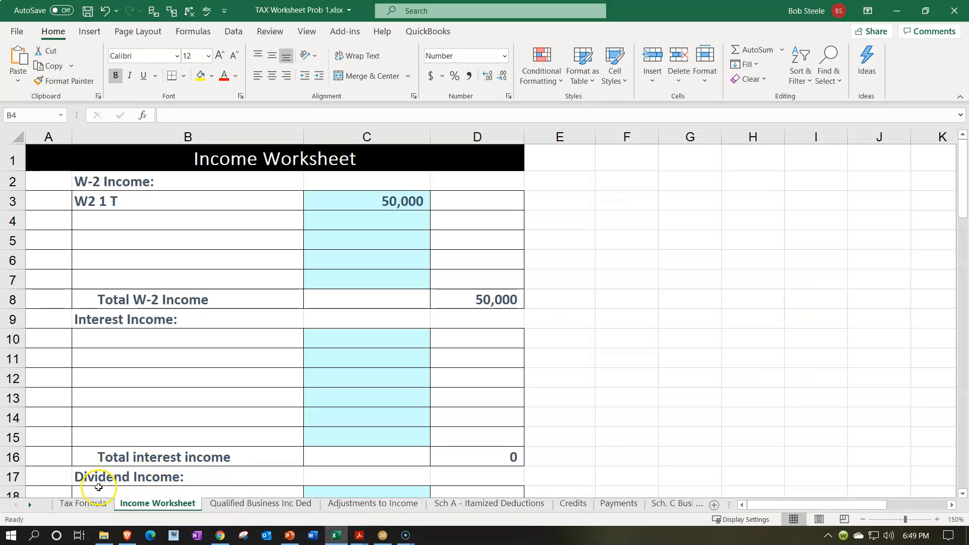
click(95, 506)
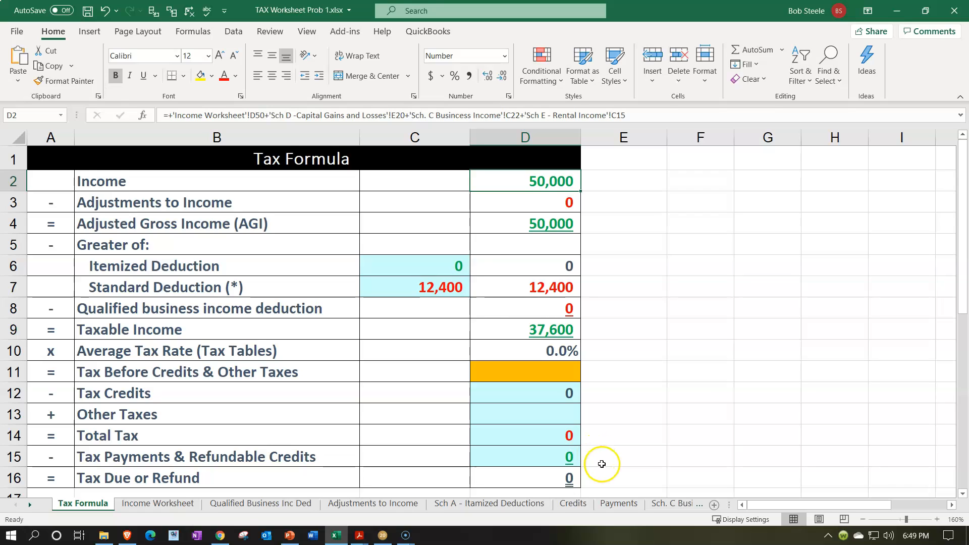
On the Payments sheet, link the first W-2 withholding label in A4 to 'Income Worksheet'!B3.
click(619, 503)
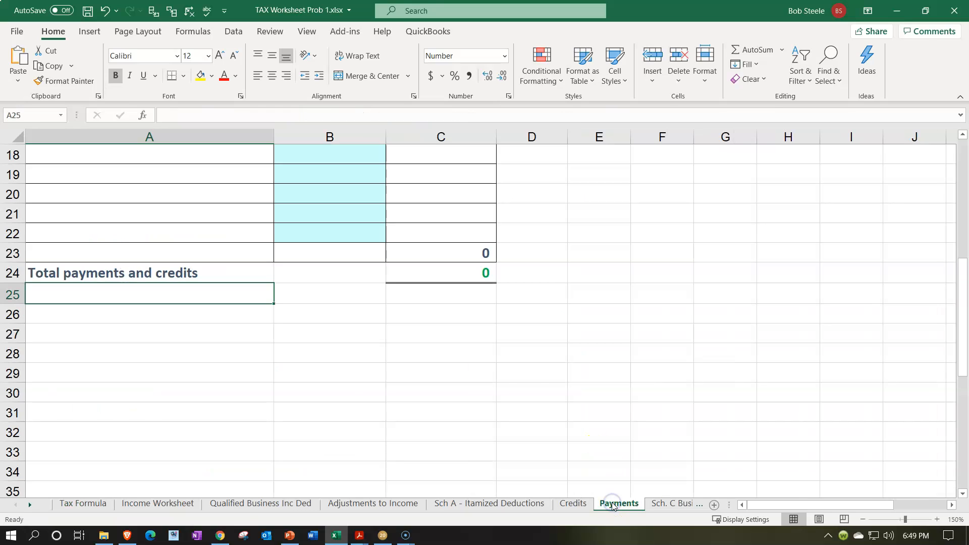
scroll(522, 391, up, 4)
scroll(522, 391, up, 2)
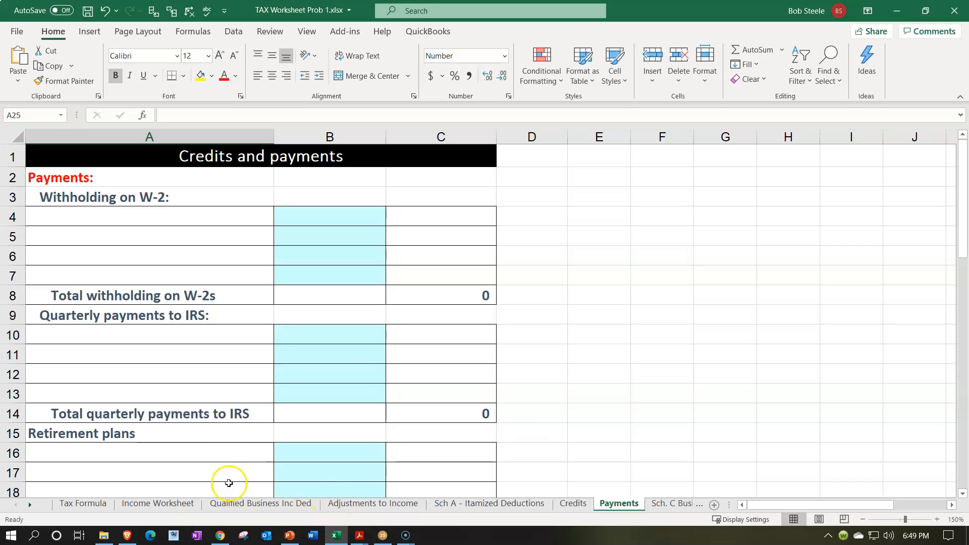
click(126, 222)
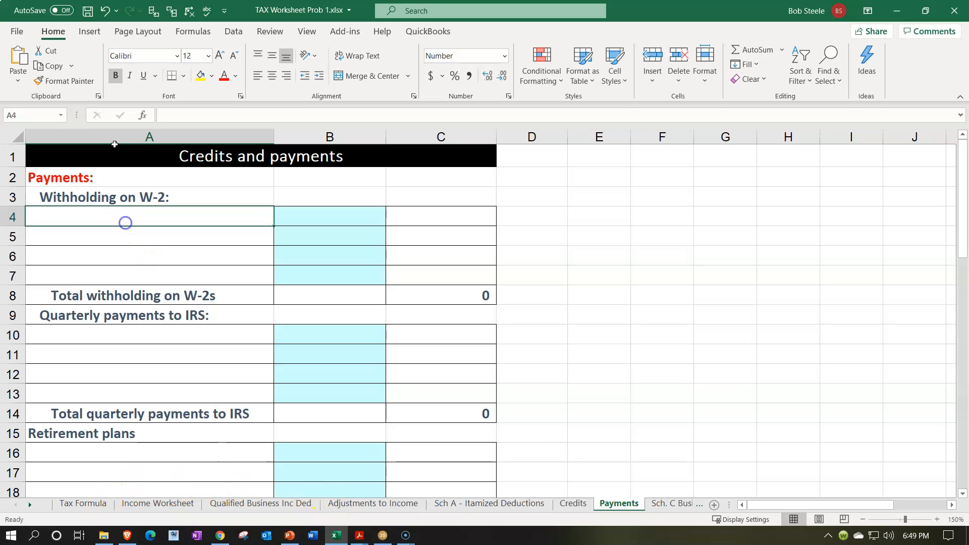
text(+)
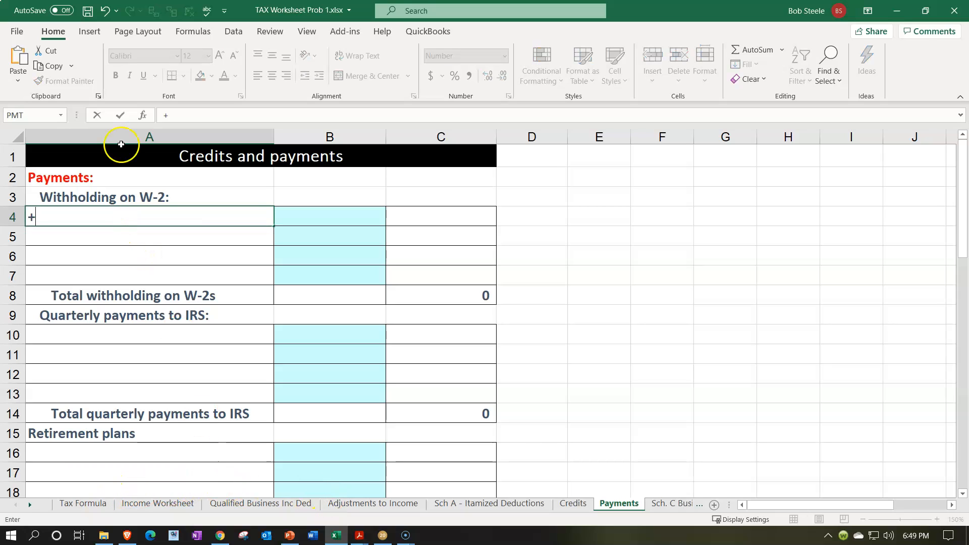
click(184, 502)
click(183, 200)
key(Return)
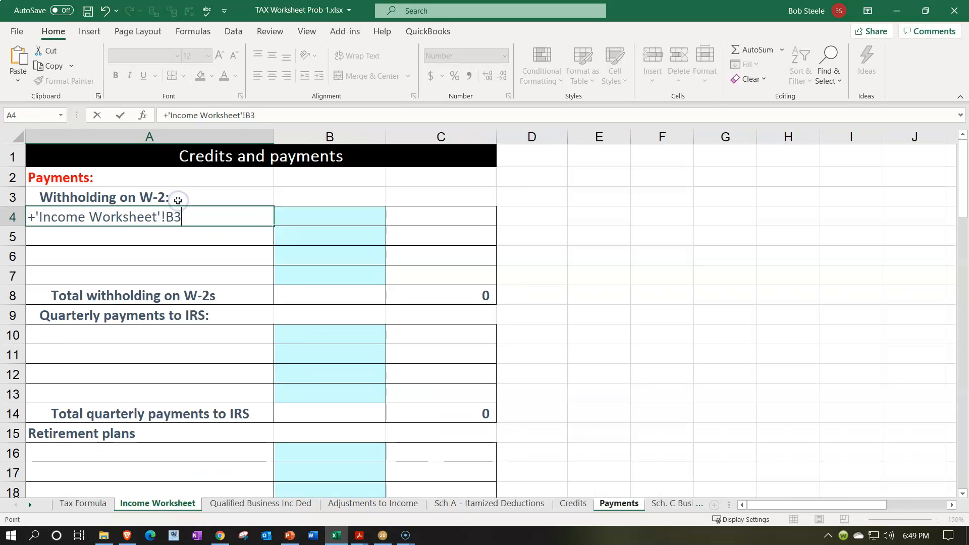
Check the federal income tax withheld in W-2 1.pdf and enter 5000 in B4 of the Payments sheet.
click(328, 216)
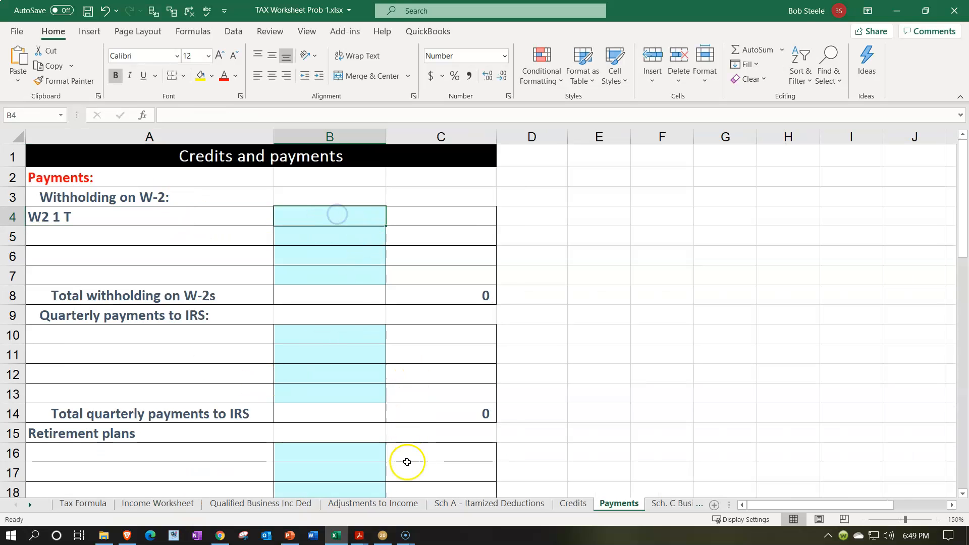
click(336, 534)
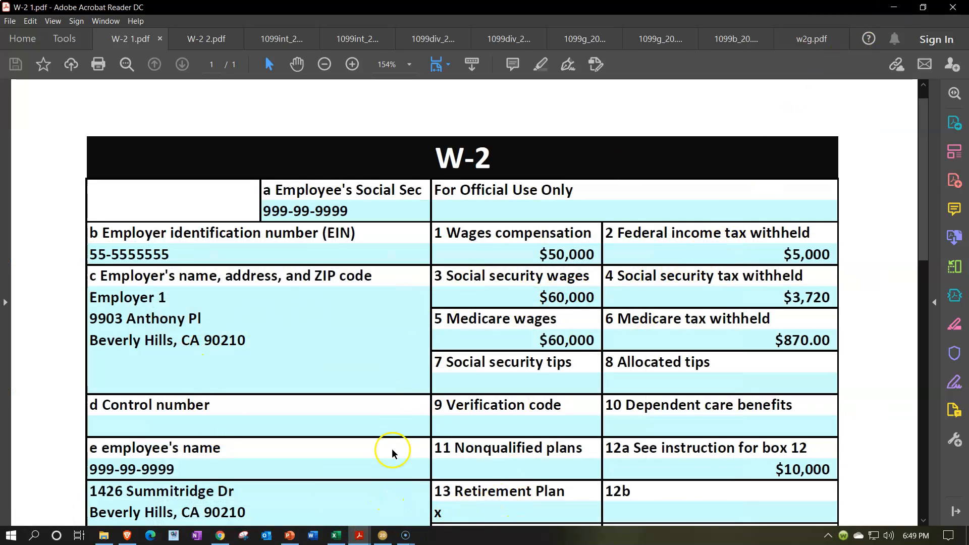
click(336, 534)
click(334, 217)
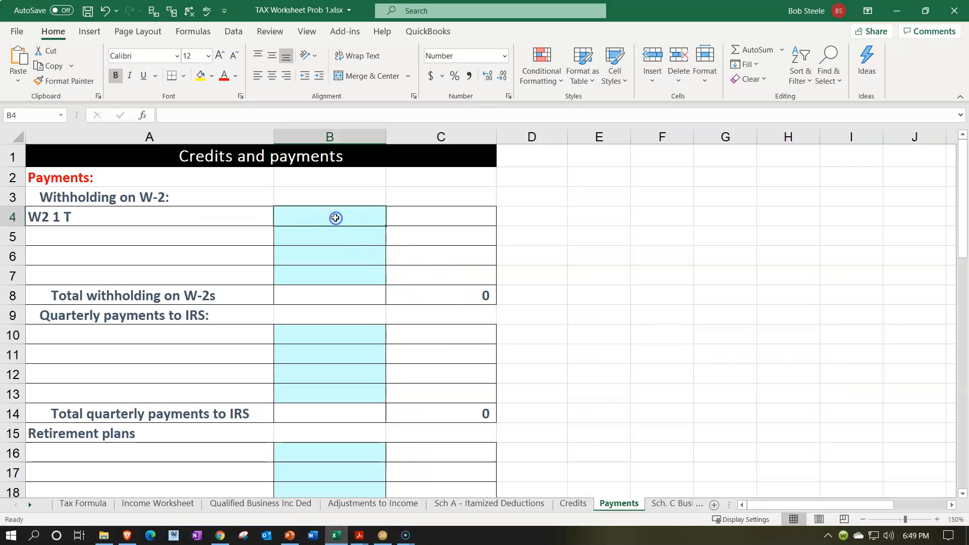
text(5000)
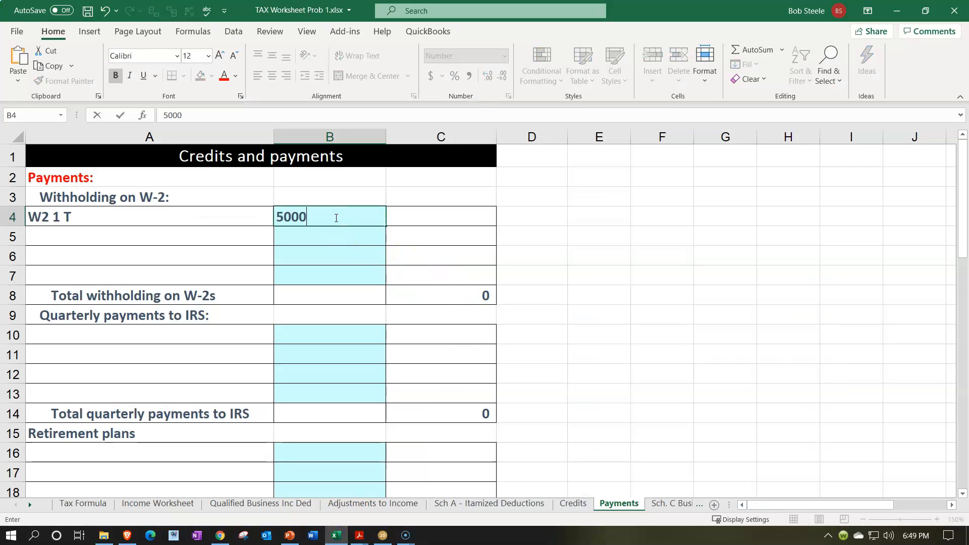
key(Return)
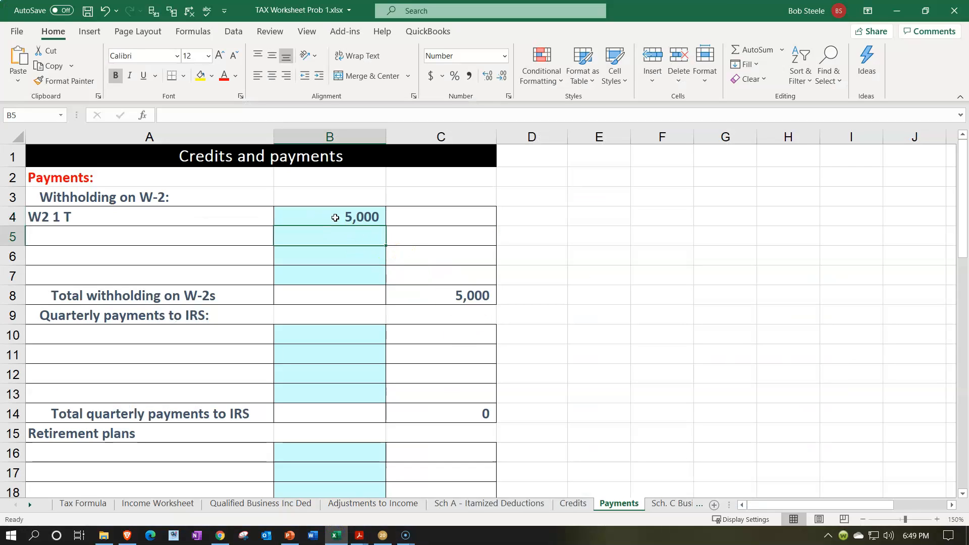
On the Tax Formula sheet, inspect the tax payments, refund, tax before credits, income and taxable income cells in column D.
click(83, 503)
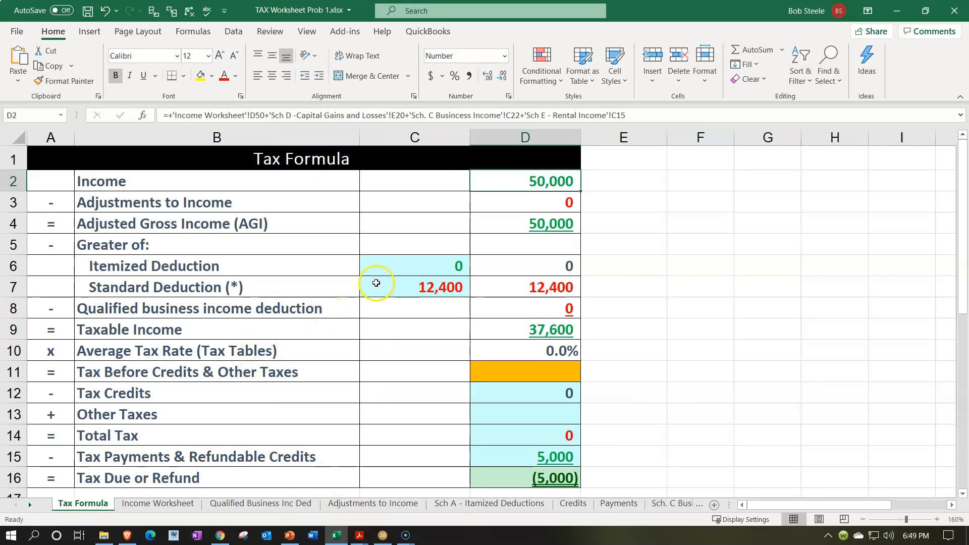
click(499, 475)
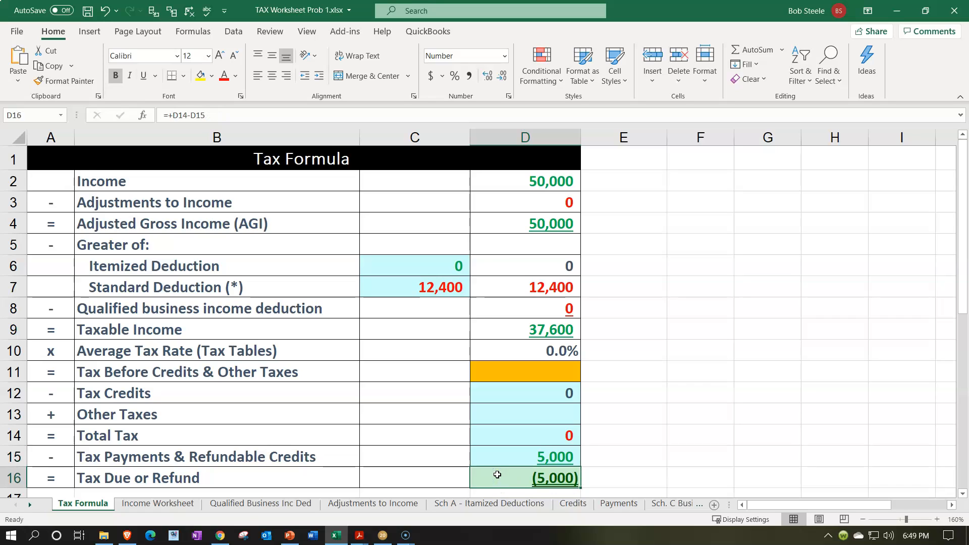
click(504, 378)
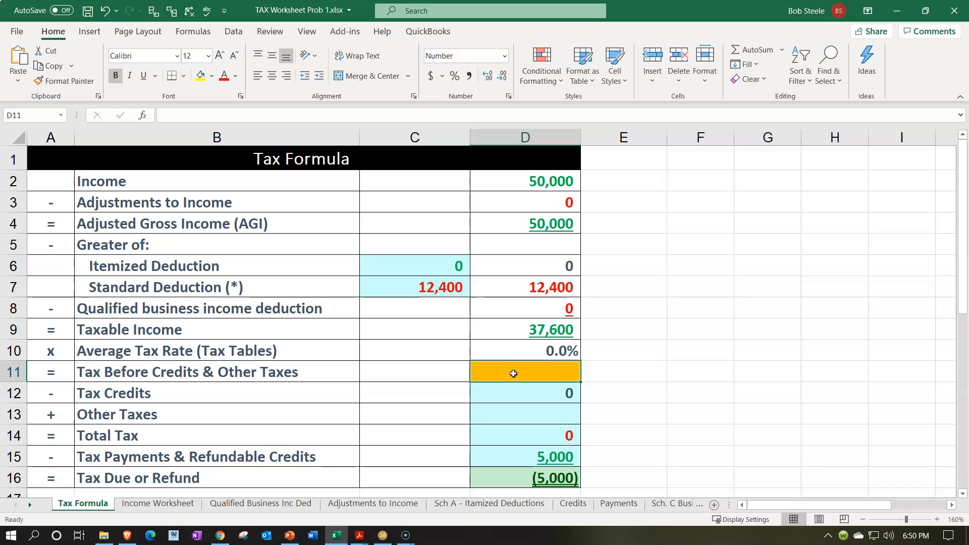
click(537, 455)
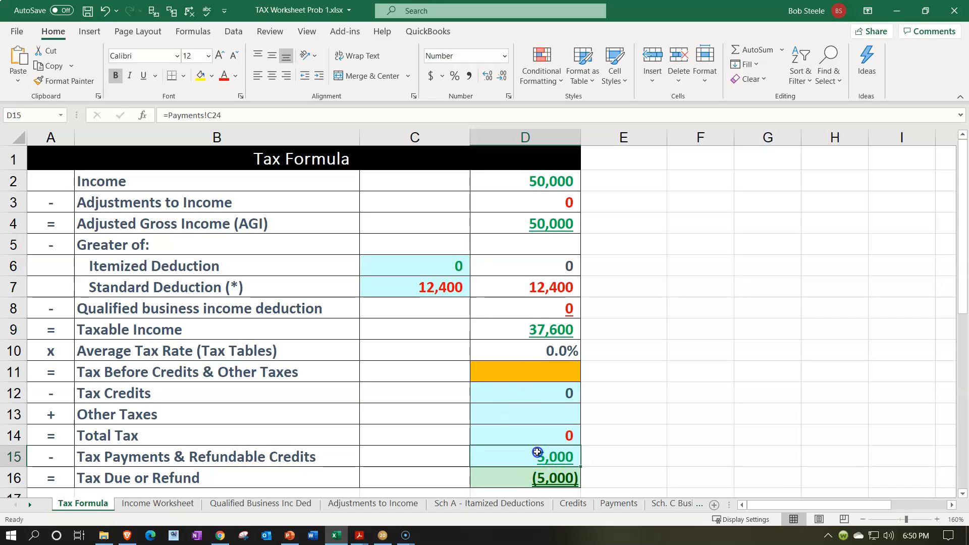
click(539, 187)
click(565, 368)
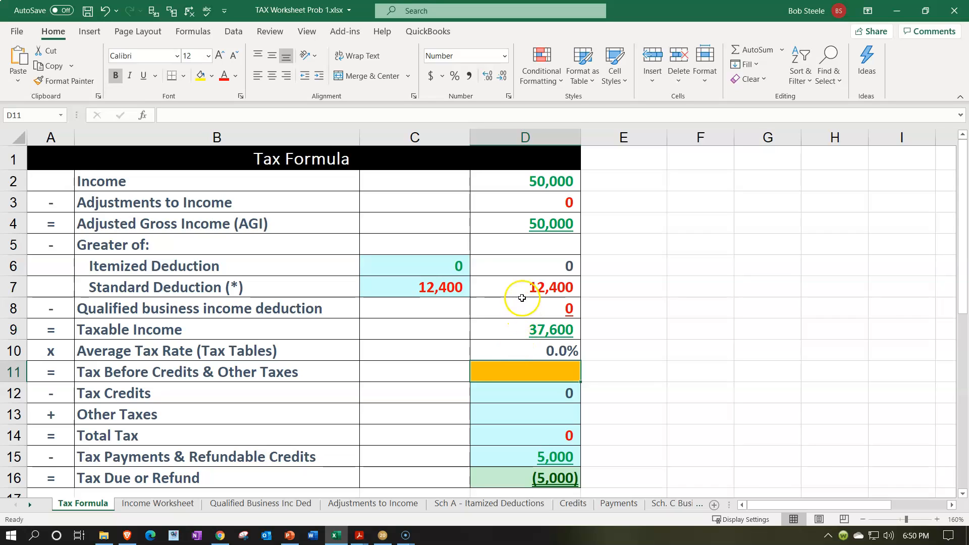
click(528, 332)
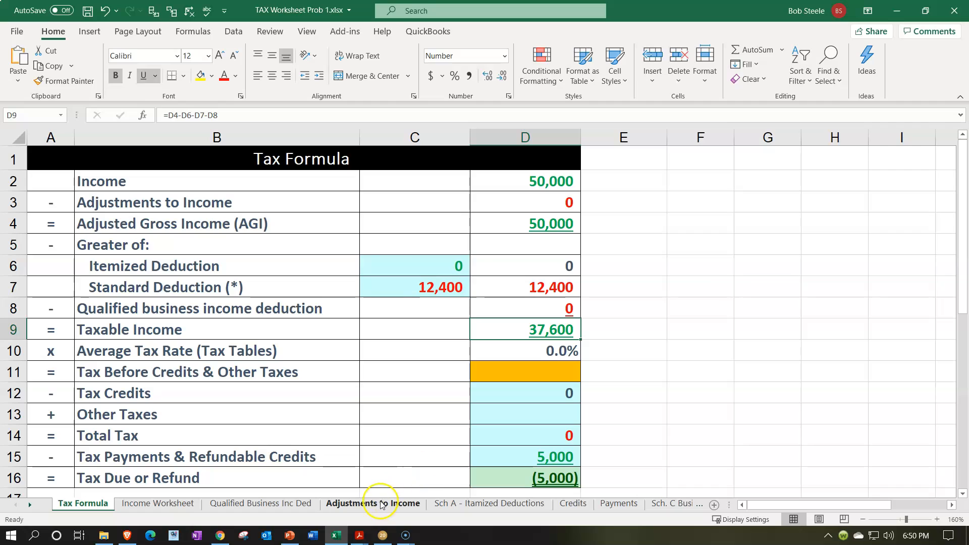
Switch to Acrobat Reader and check the state wages and state income tax boxes in W-2 1.pdf.
click(341, 535)
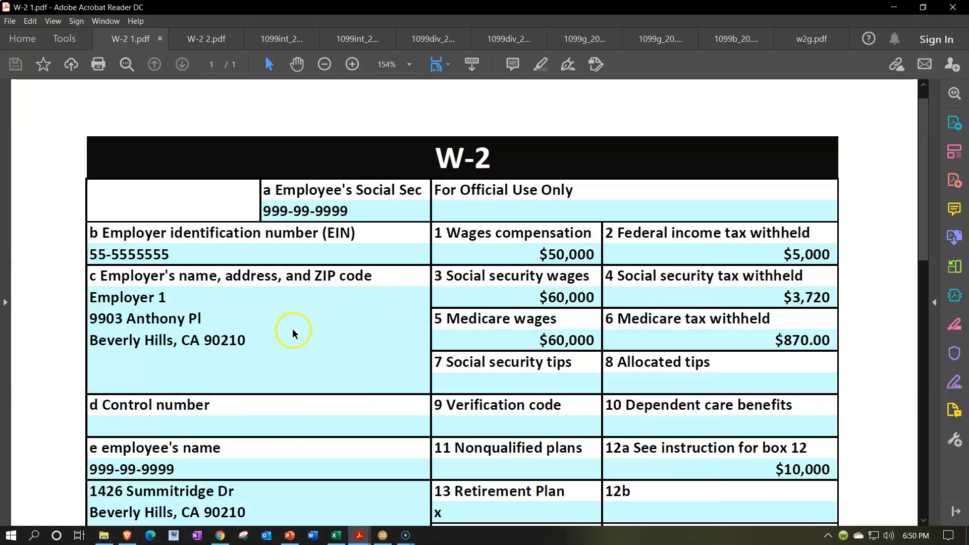
scroll(744, 272, down, 3)
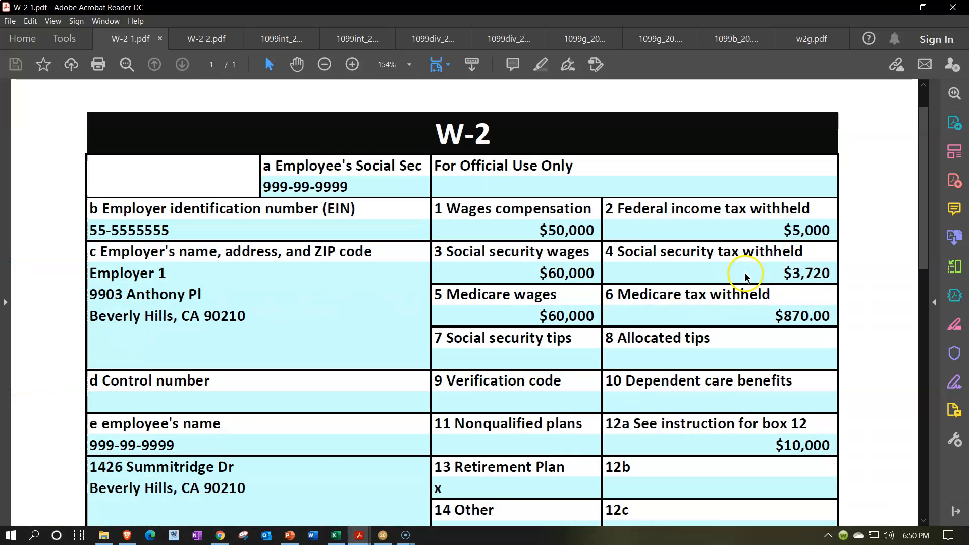
scroll(745, 276, down, 2)
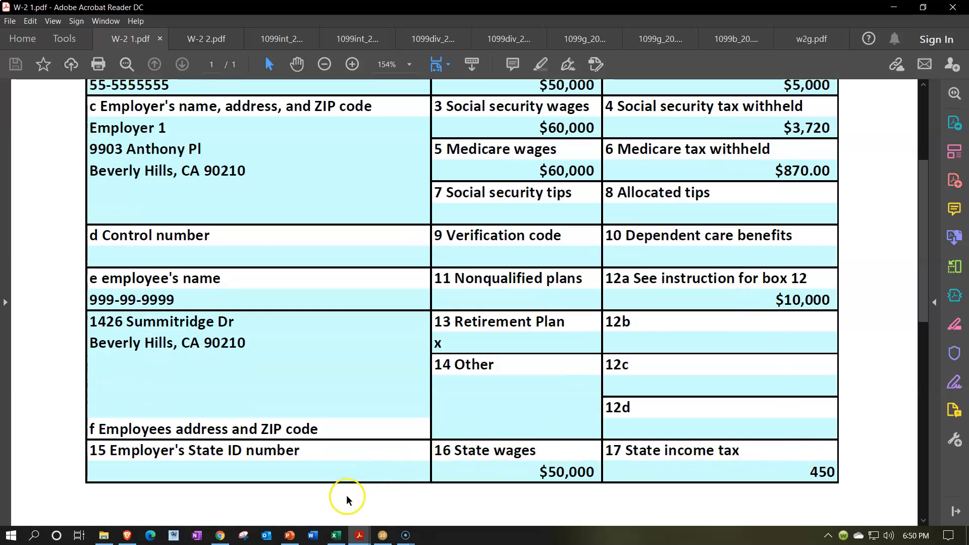
Switch to Excel and open the CA Payments sheet.
click(336, 535)
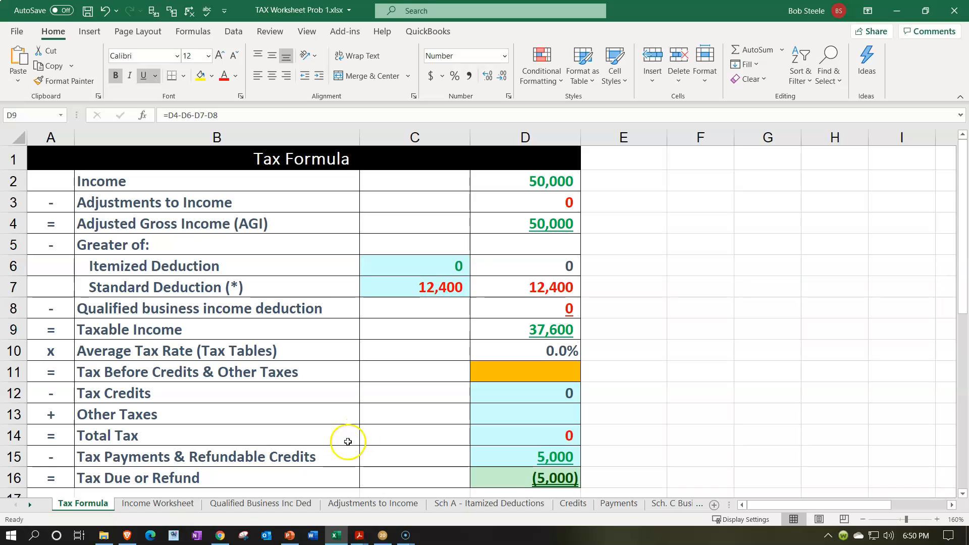
click(29, 504)
drag(29, 507, 30, 509)
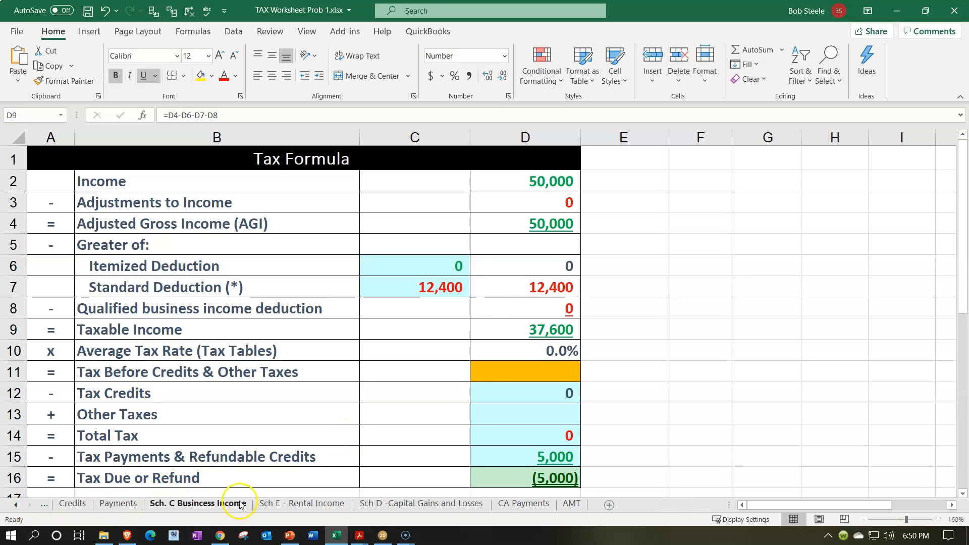
click(502, 501)
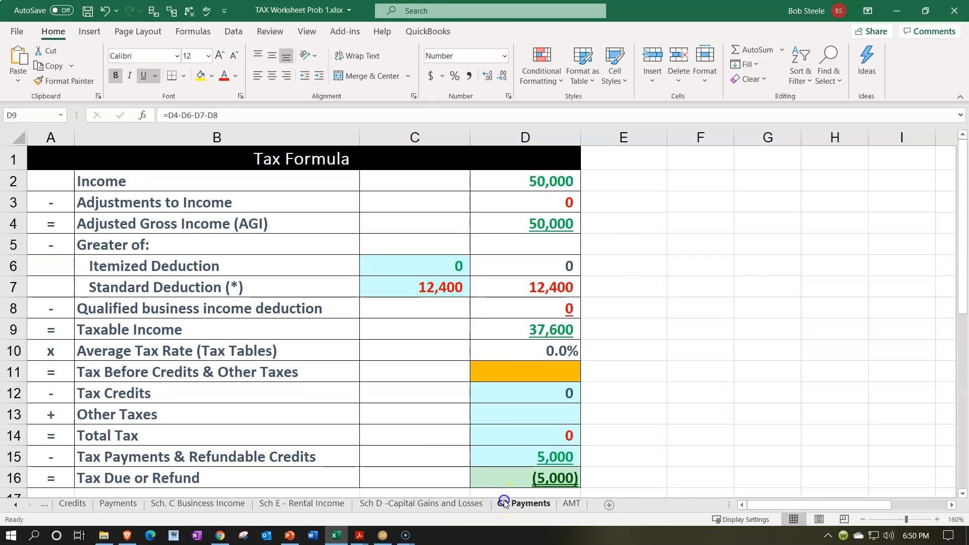
click(155, 207)
text(+)
key(Return)
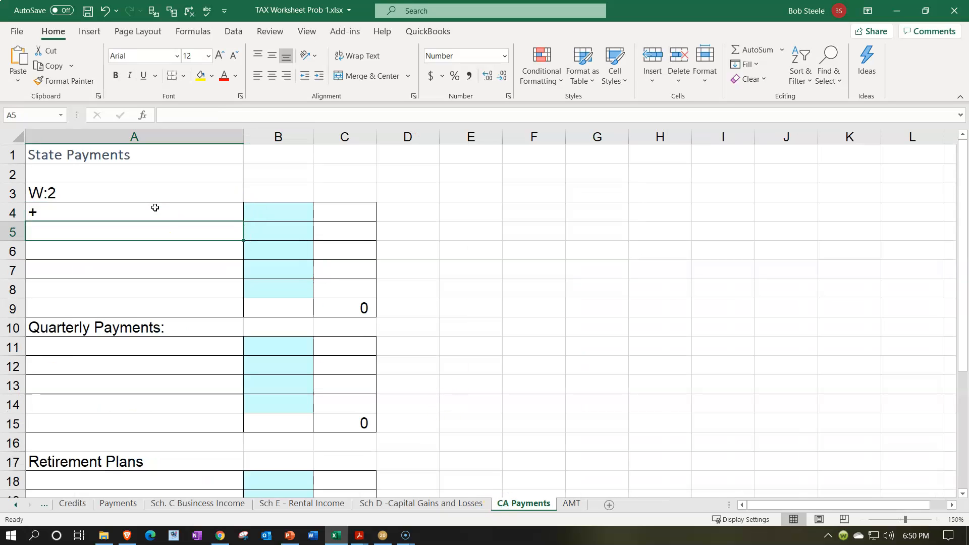
On the CA Payments sheet, link the first W-2 label in A4 to 'Income Worksheet'!B3.
click(155, 207)
text(=)
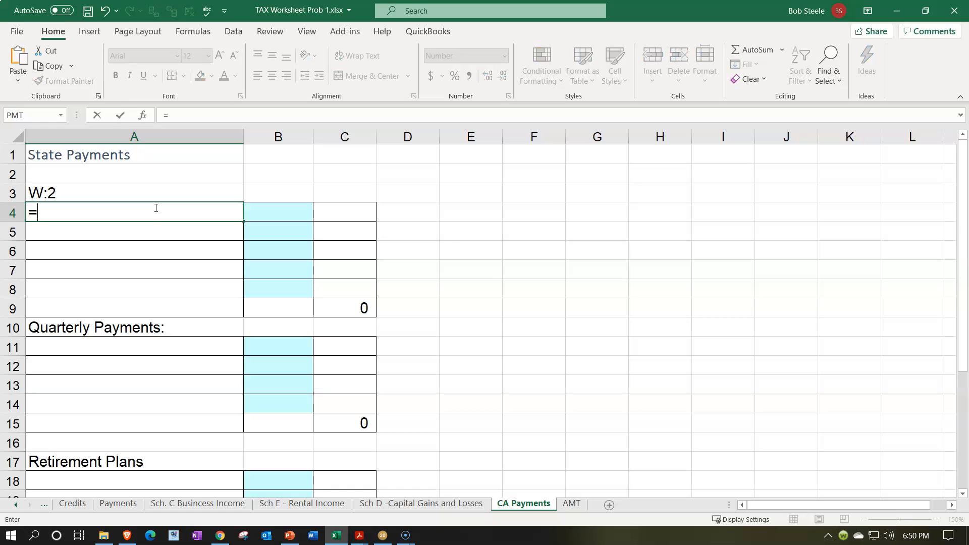
click(15, 505)
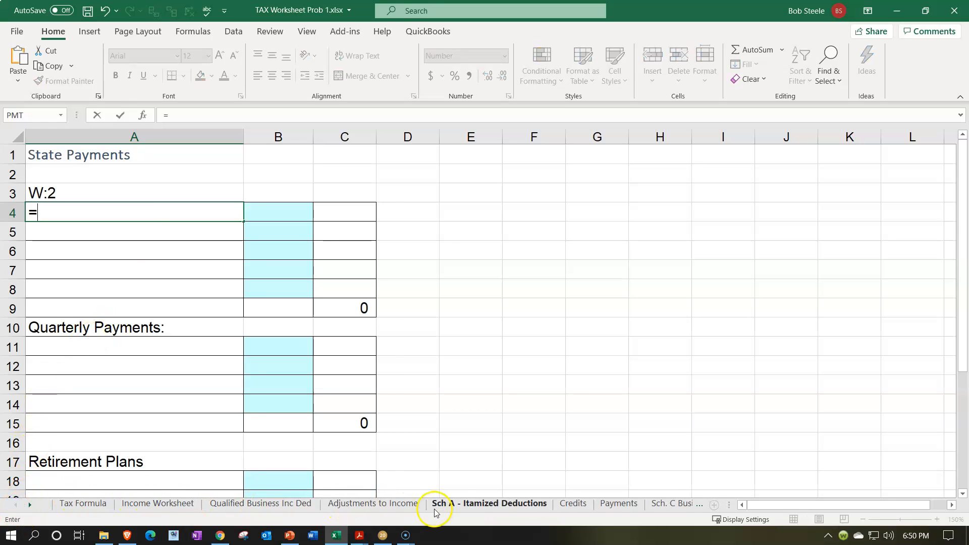
click(171, 502)
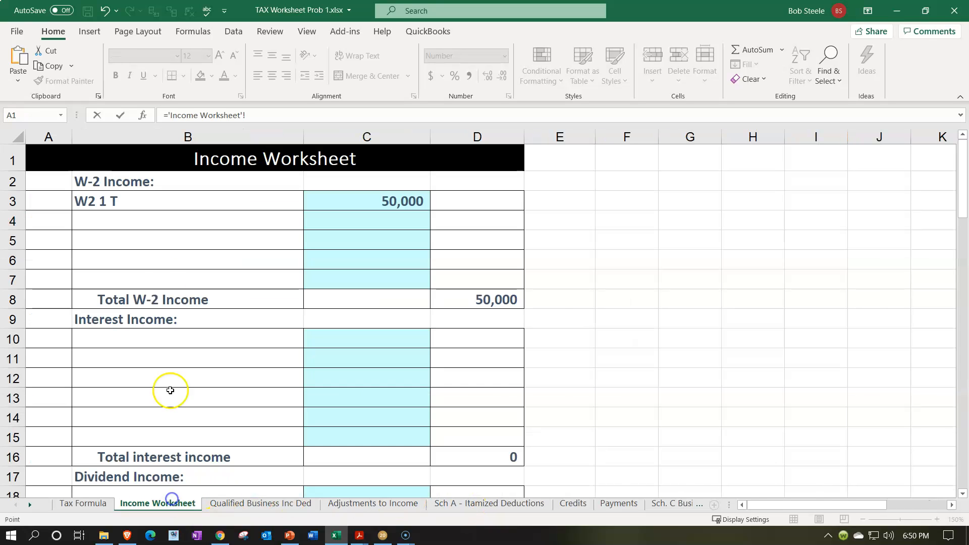
click(149, 210)
key(Return)
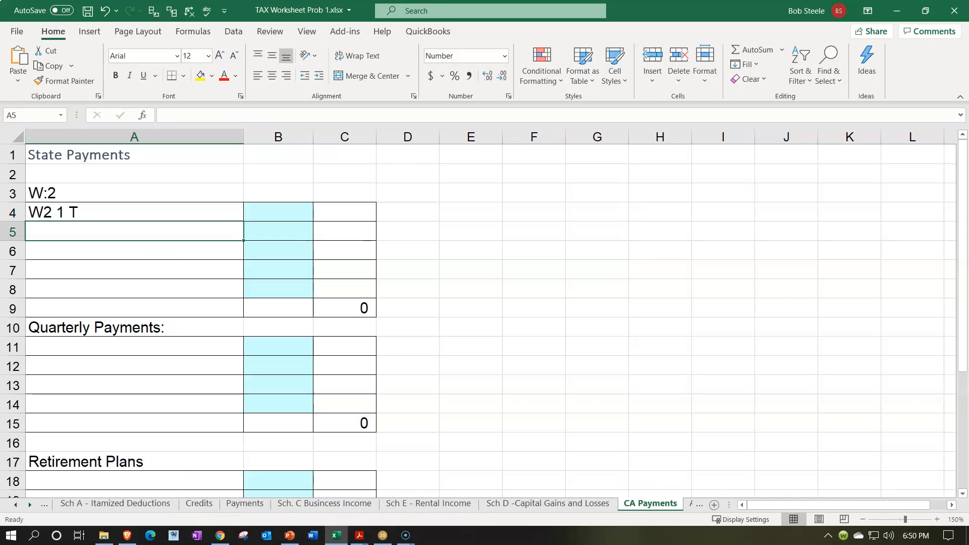
On the CA Payments sheet, enter 500 in B4 as the state withholding for the first W-2.
key(Right)
key(Up)
text(500)
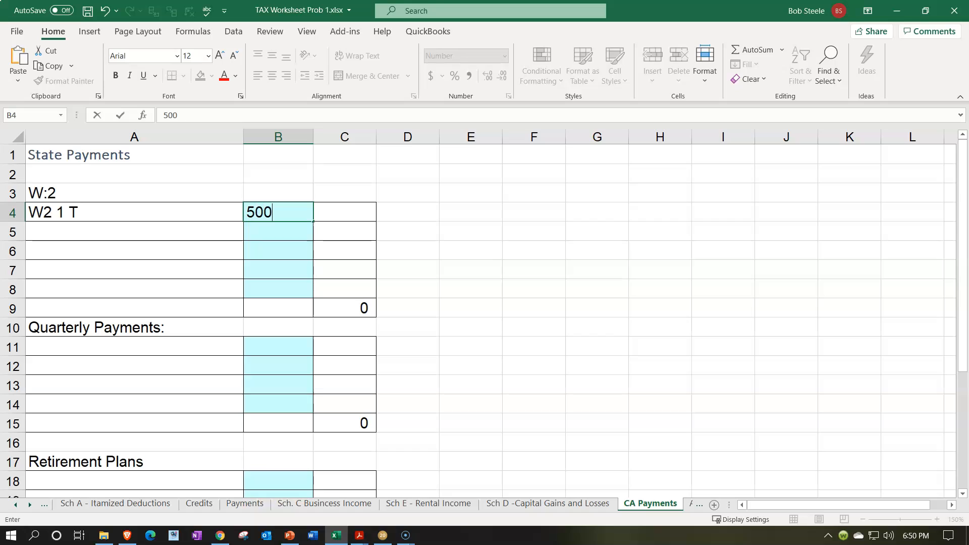
key(Return)
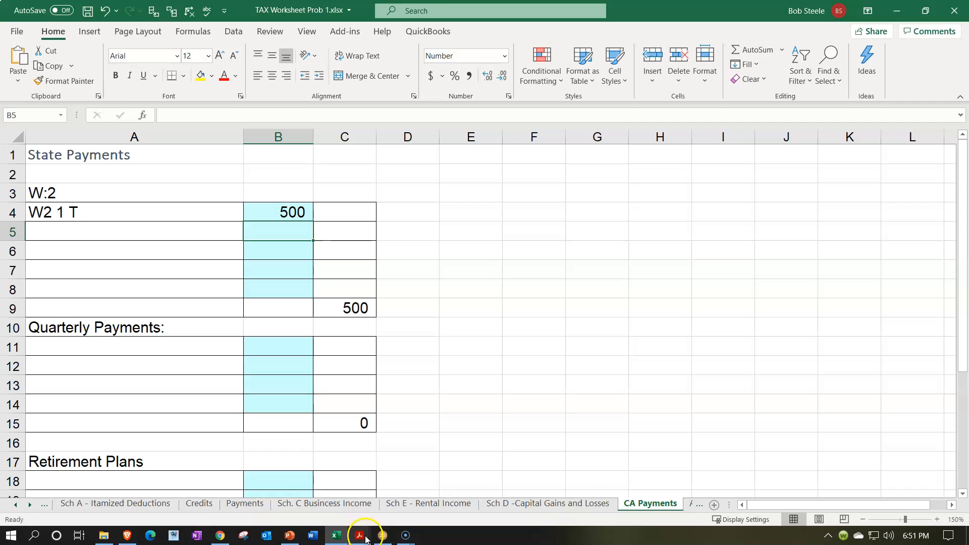
Check the state income tax box in W-2 1.pdf in Acrobat Reader and set B4 on Excel's CA Payments sheet to 450.
mouse_move(359, 535)
click(54, 481)
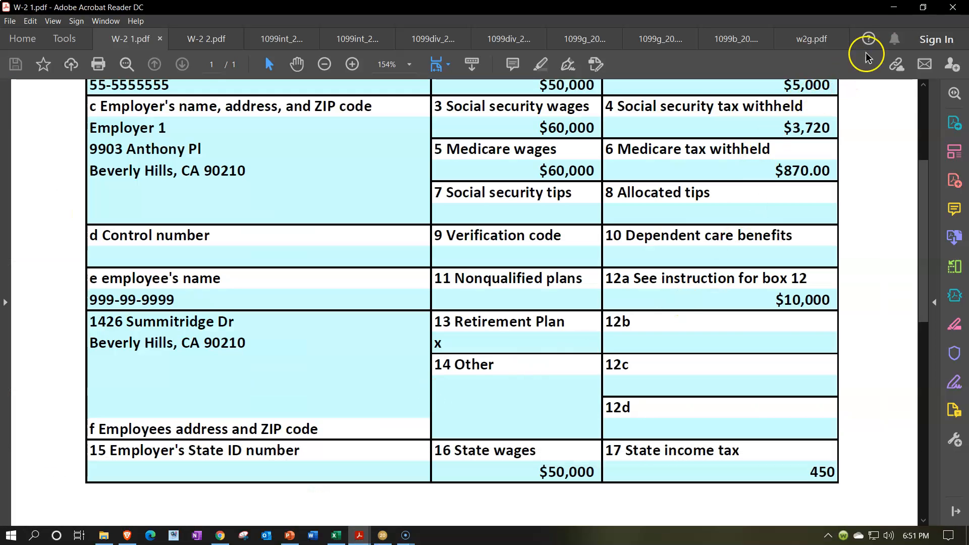
click(893, 8)
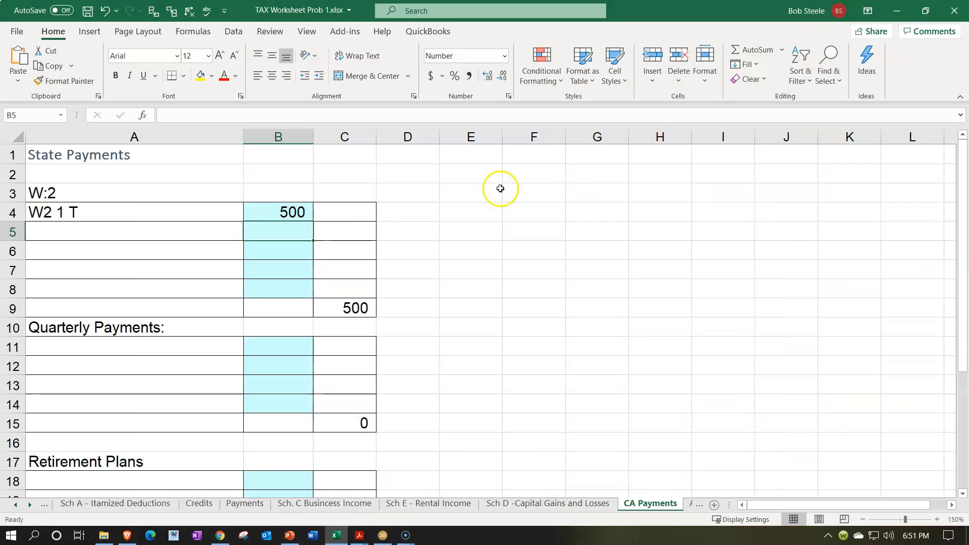
click(284, 211)
text(450)
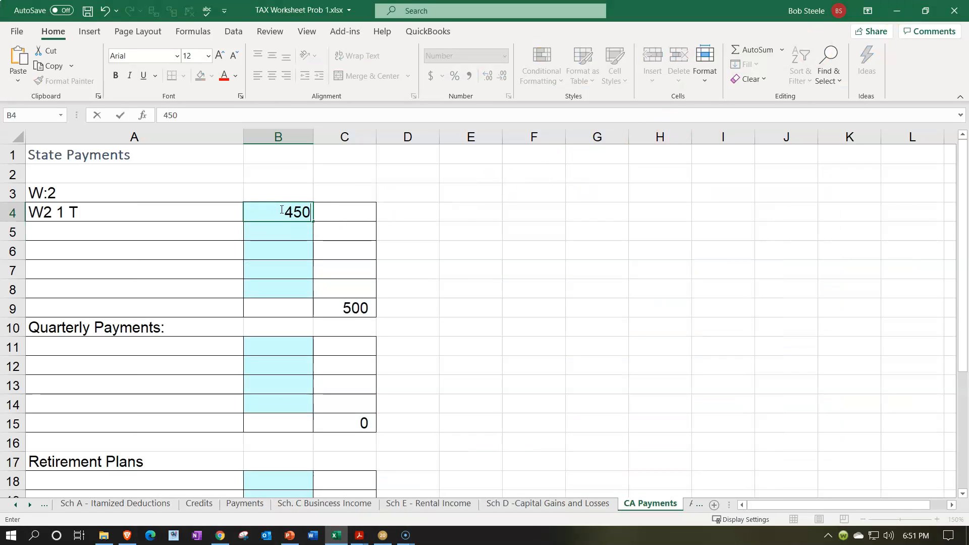
key(Return)
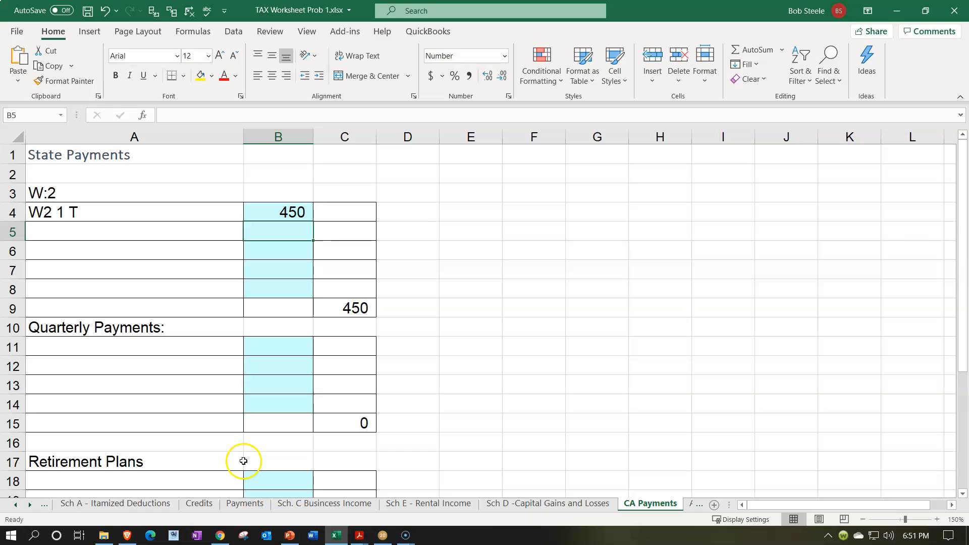
Return to the Tax Formula sheet at the start of the workbook.
click(16, 505)
click(17, 505)
click(16, 505)
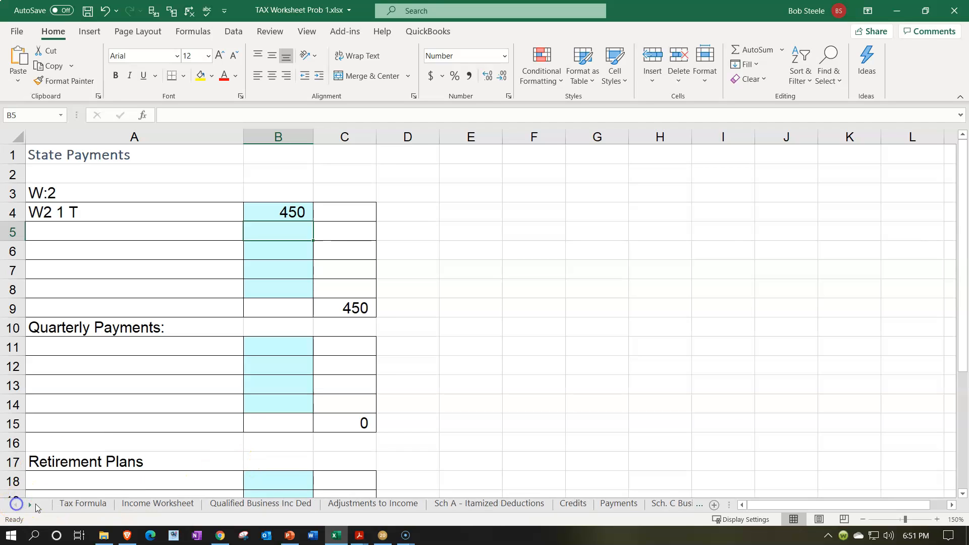
click(81, 504)
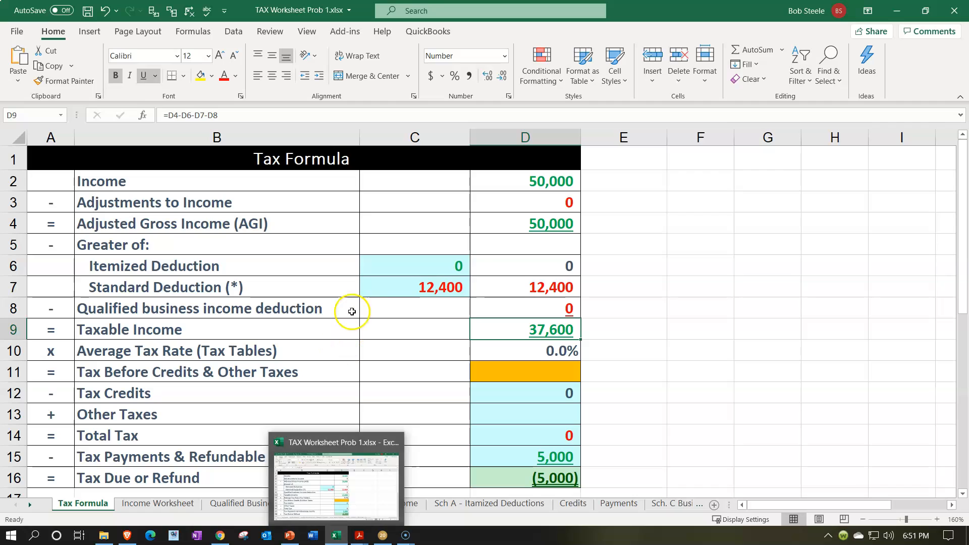
Minimize Excel and Lacerte, switch to Acrobat Reader, and view the wages and withholding boxes in W-2 1.pdf and W-2 2.pdf.
click(336, 535)
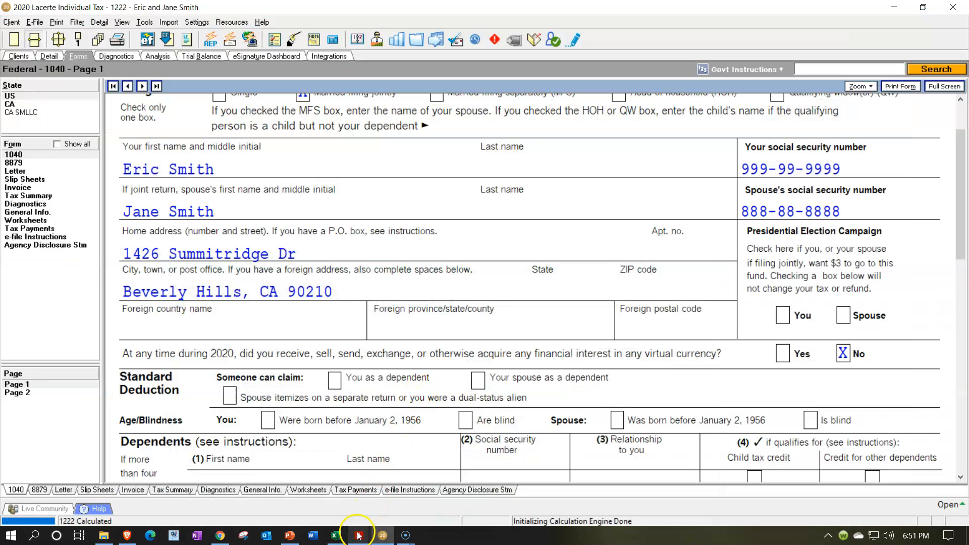
click(894, 7)
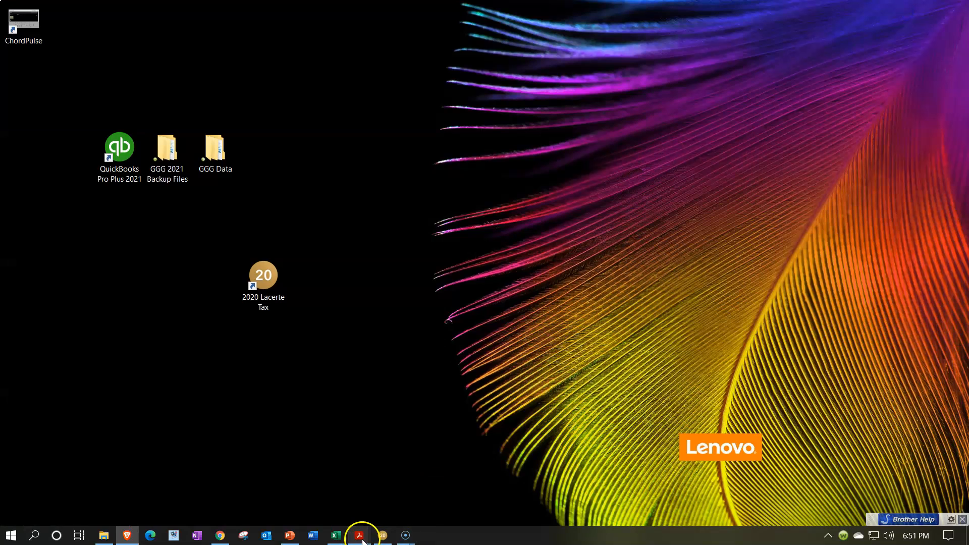
mouse_move(359, 534)
click(55, 490)
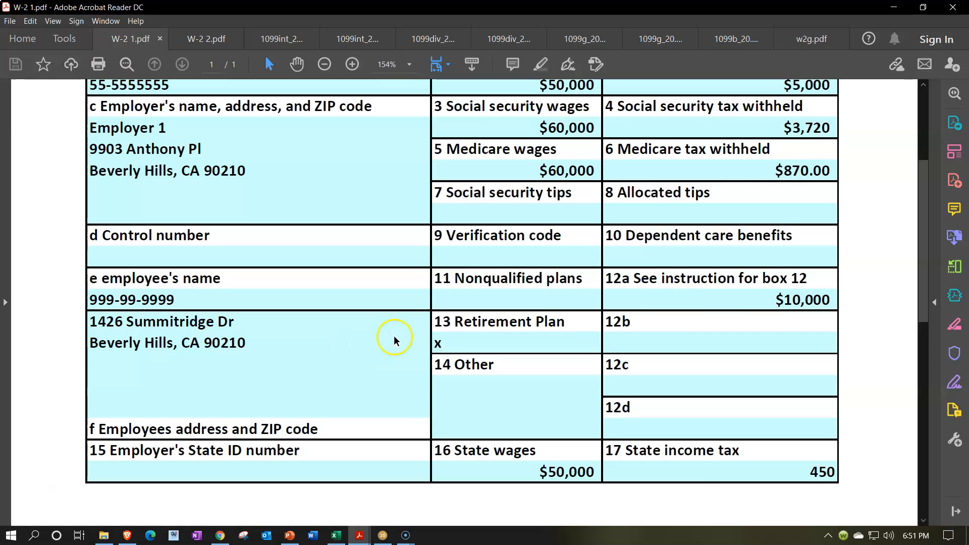
scroll(395, 334, up, 1)
scroll(395, 334, up, 1)
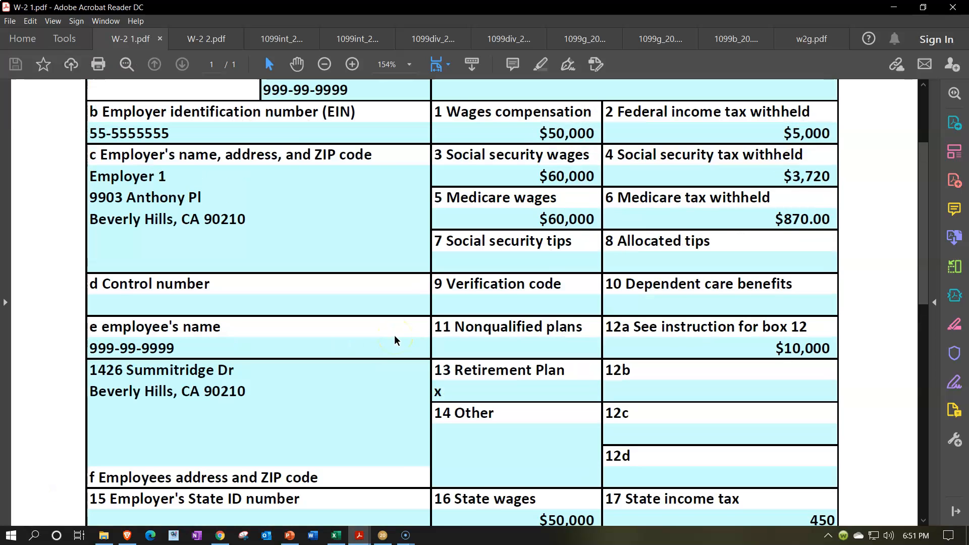
click(208, 40)
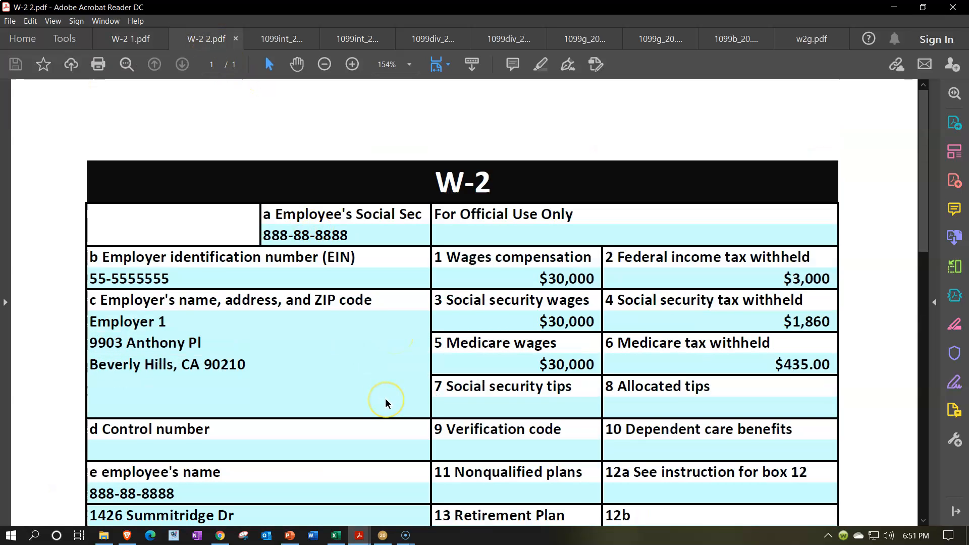
scroll(386, 402, down, 1)
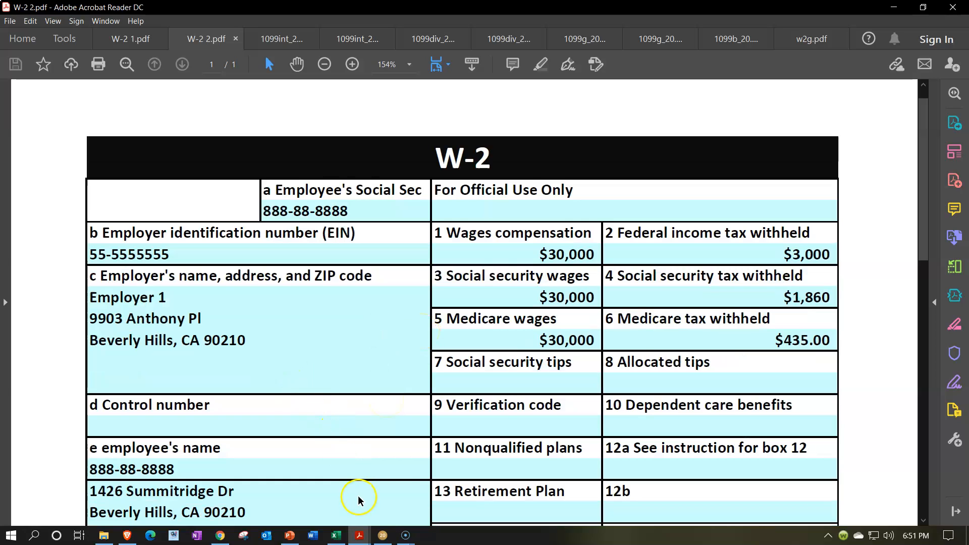
Review the federal, social security, Medicare, box 12a and state amounts in W-2 1.pdf.
click(130, 39)
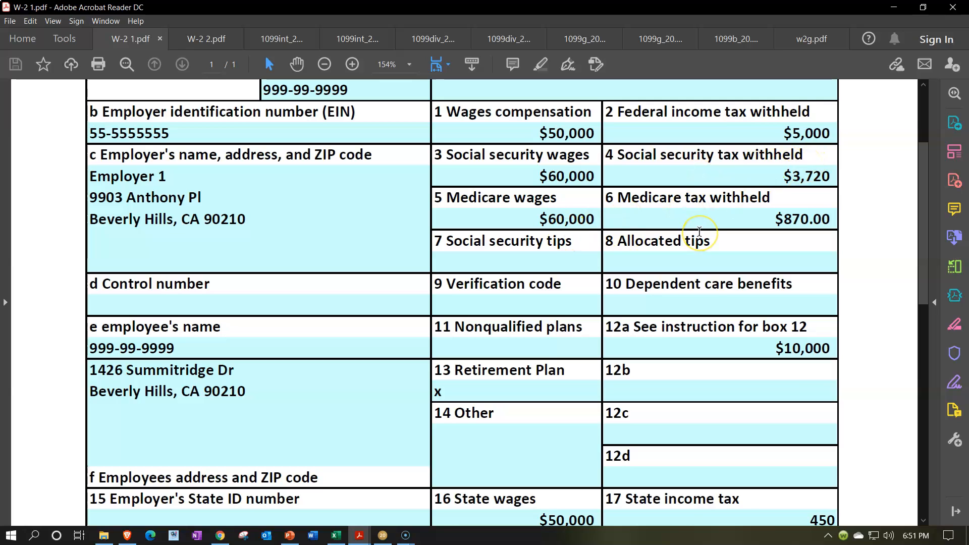
scroll(700, 231, down, 1)
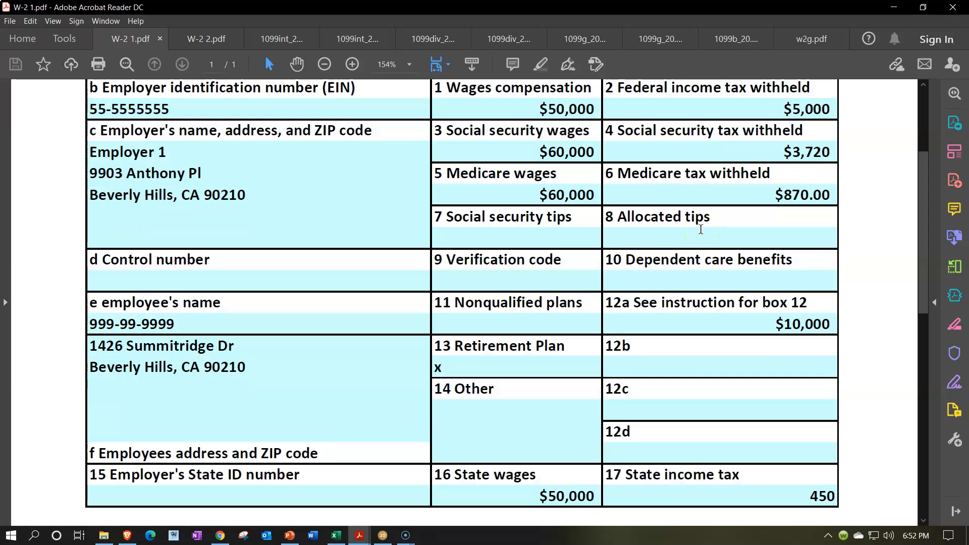
scroll(700, 230, up, 1)
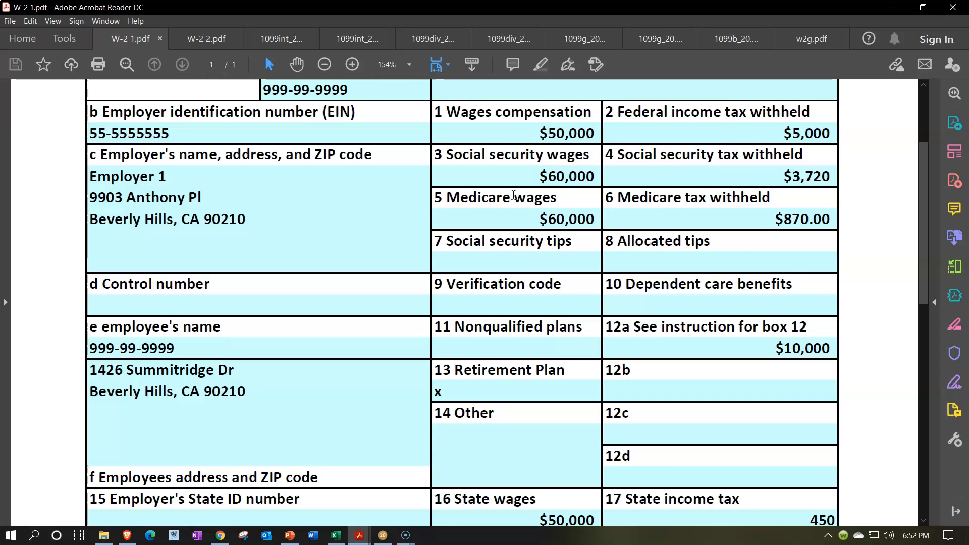
scroll(593, 279, down, 1)
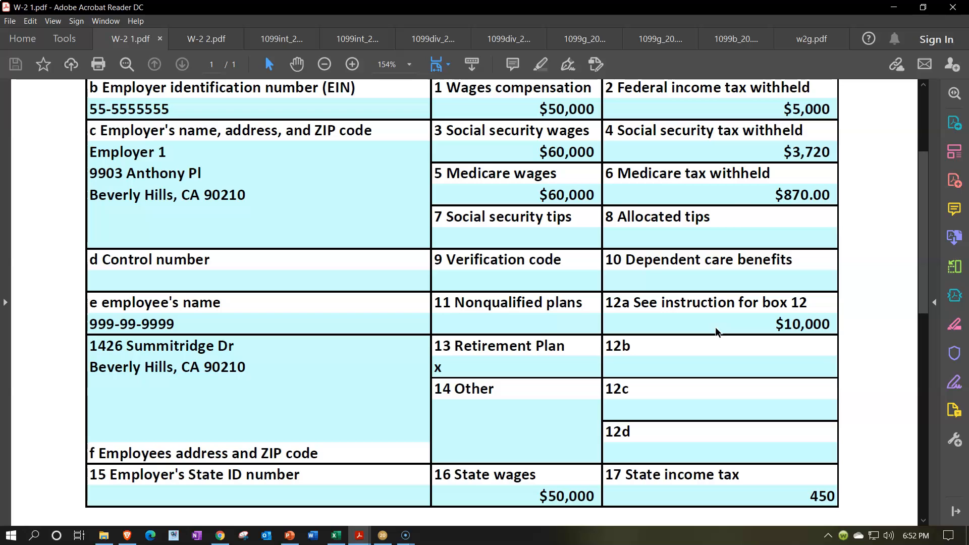
scroll(716, 326, up, 1)
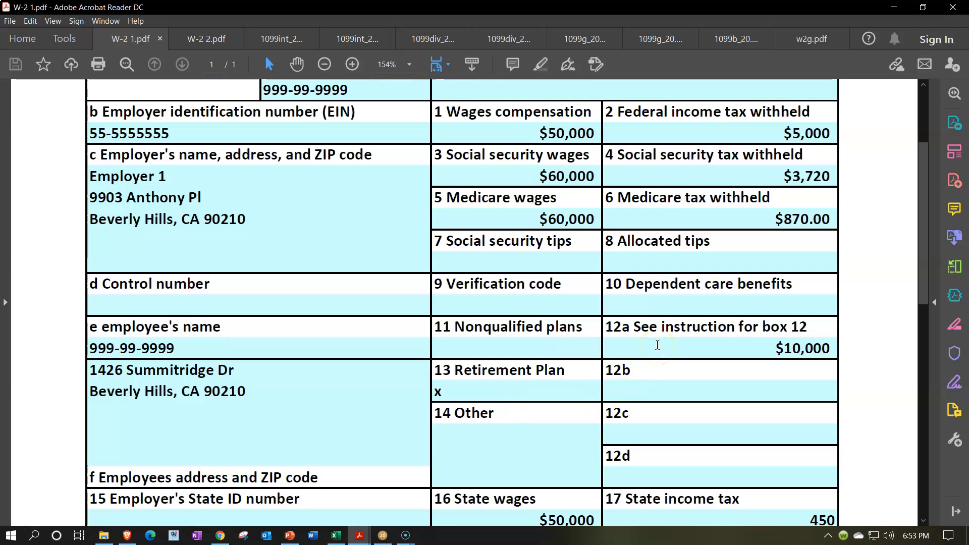
scroll(478, 209, up, 2)
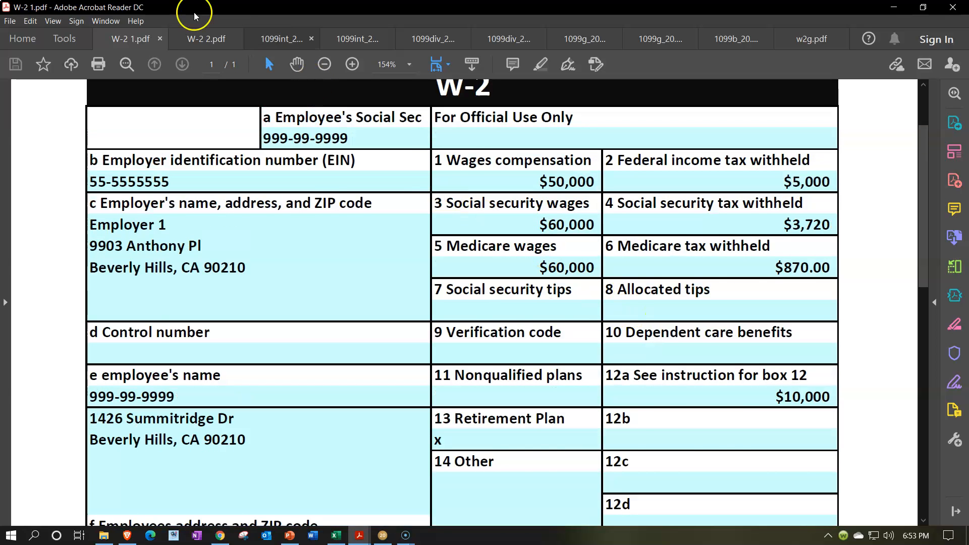
Check the wages in W-2 2.pdf, then switch to Excel and open the Income Worksheet sheet.
click(198, 41)
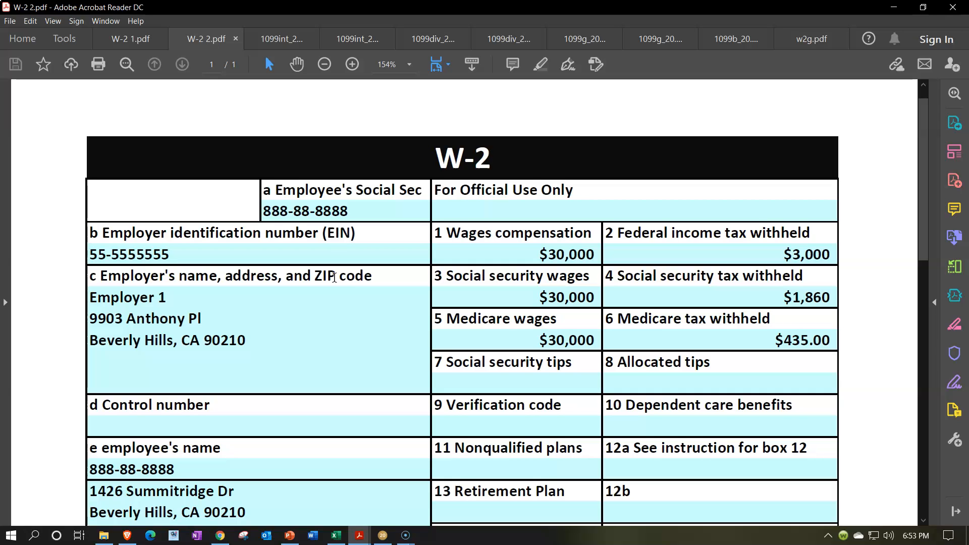
scroll(411, 374, down, 1)
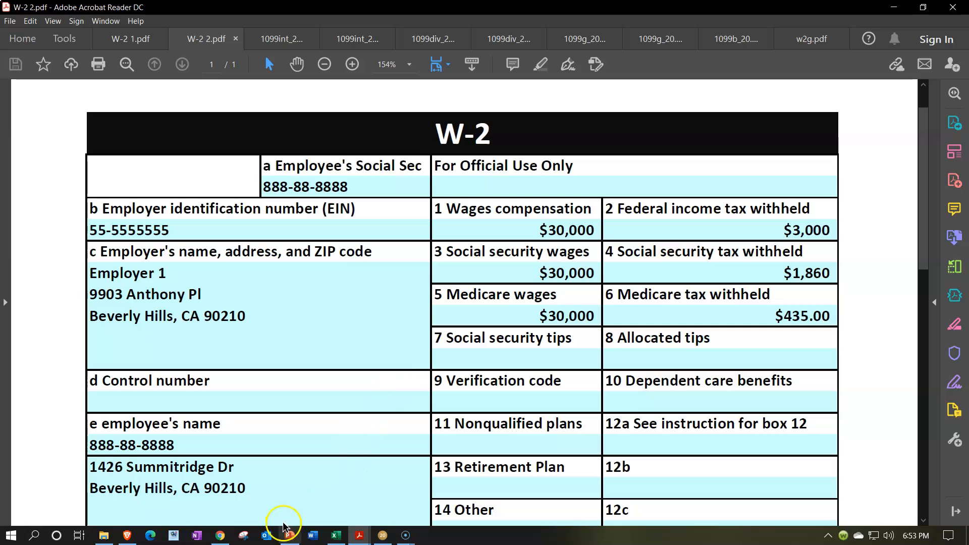
click(334, 538)
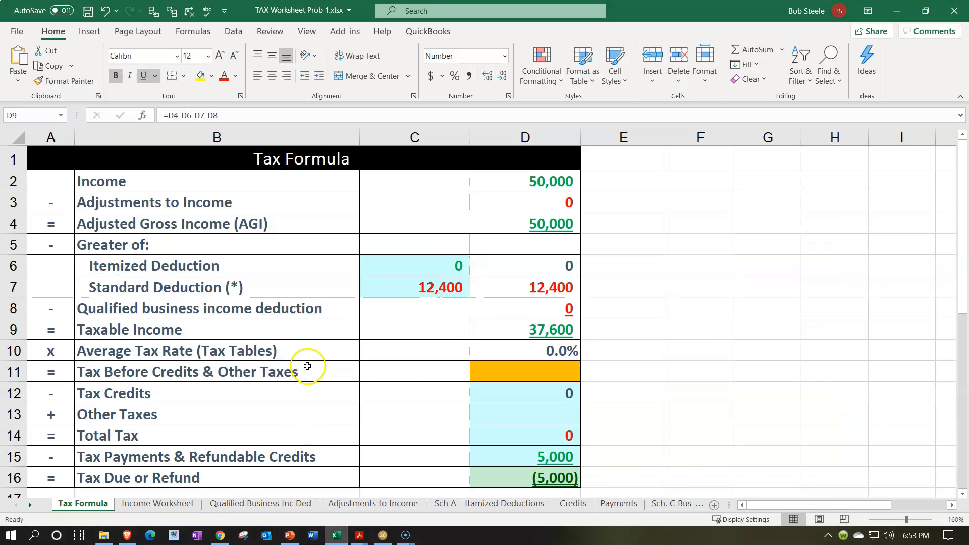
click(191, 508)
Add the spouse's W-2 in row 4 of the Income Worksheet, labelled "W2 2 S" with wages of 30,000.
click(213, 226)
text(W)
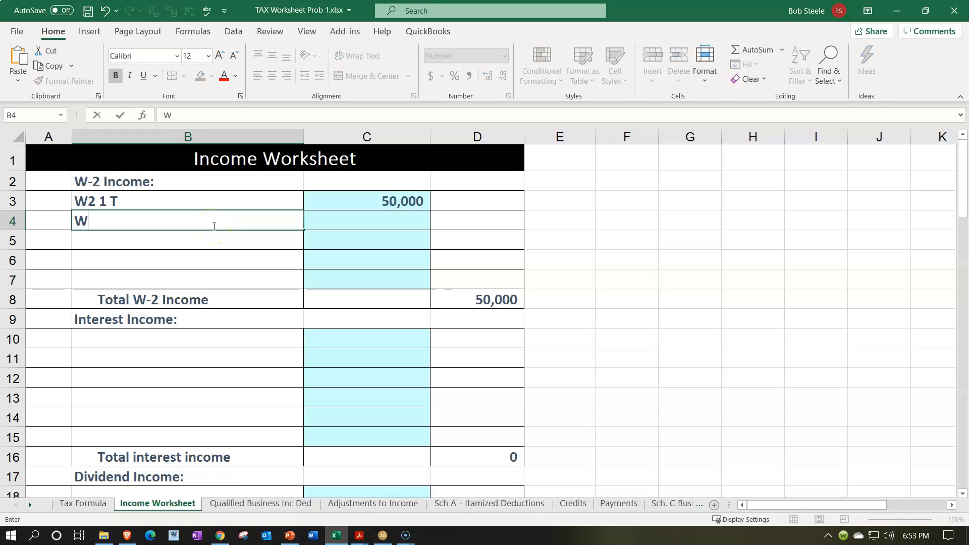
text(2 2 S)
key(Tab)
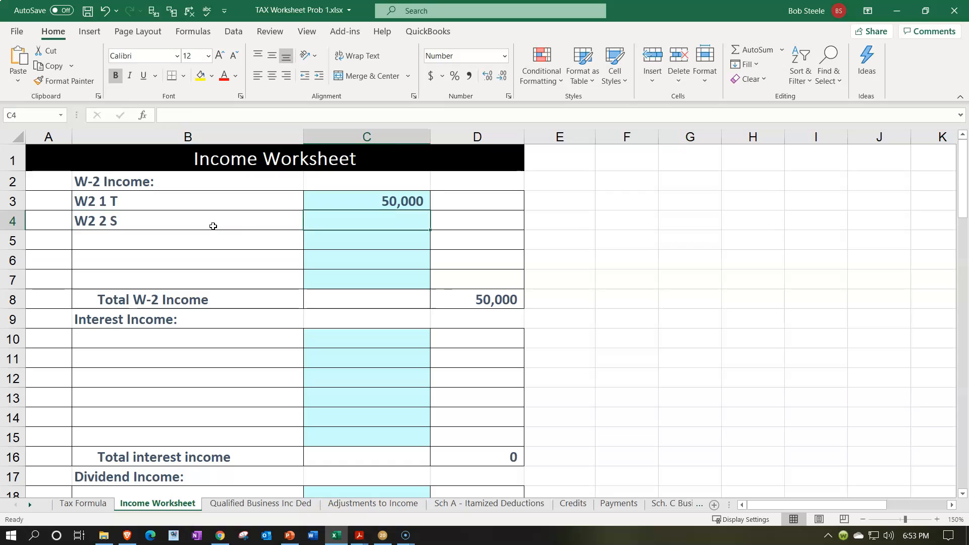
text(30,)
text(000)
click(213, 226)
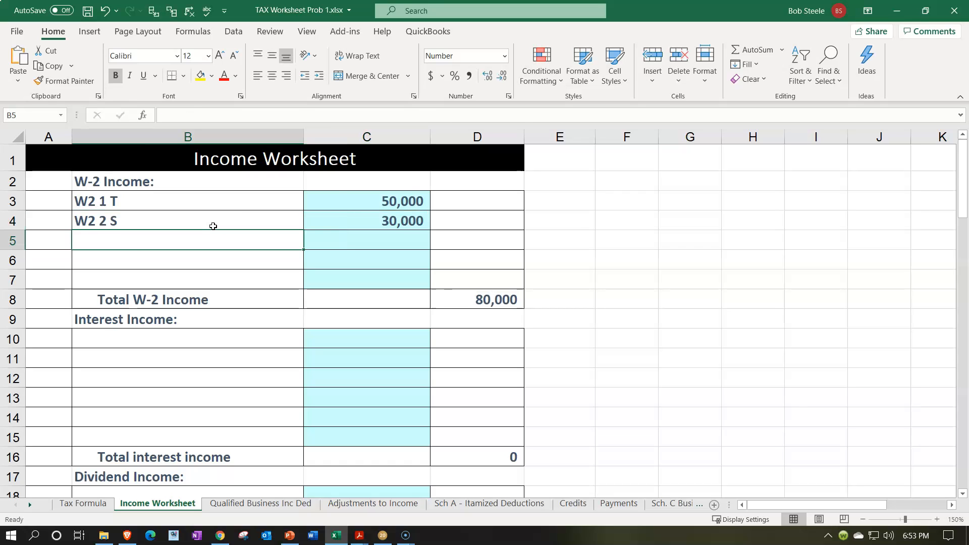
Inspect the Total W-2 Income formula in D8, then the Income and Adjusted Gross Income cells on the Tax Formula sheet.
click(483, 303)
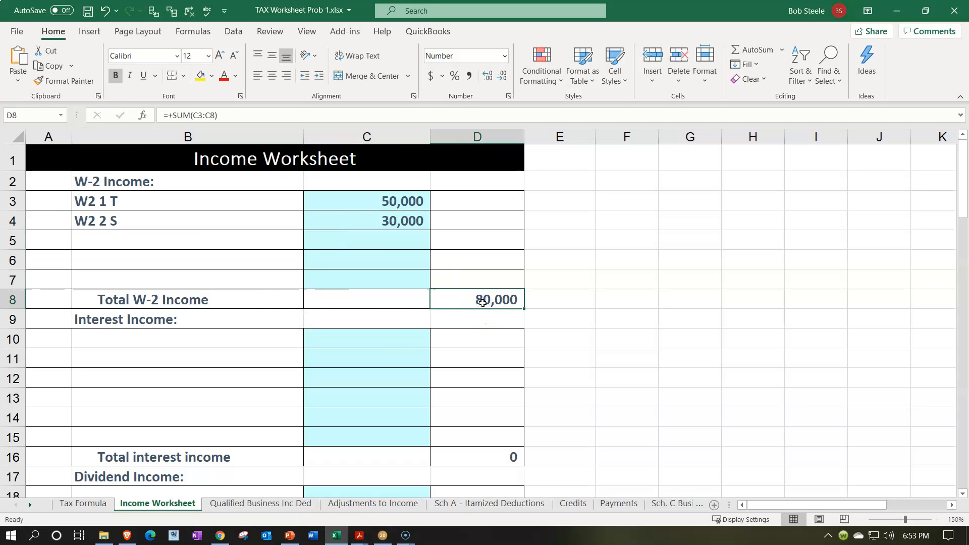
click(75, 503)
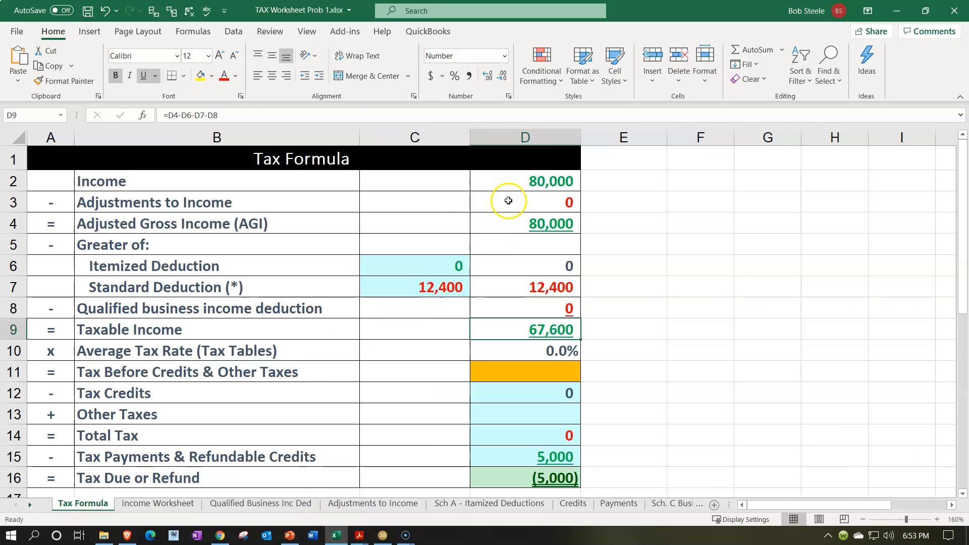
click(511, 180)
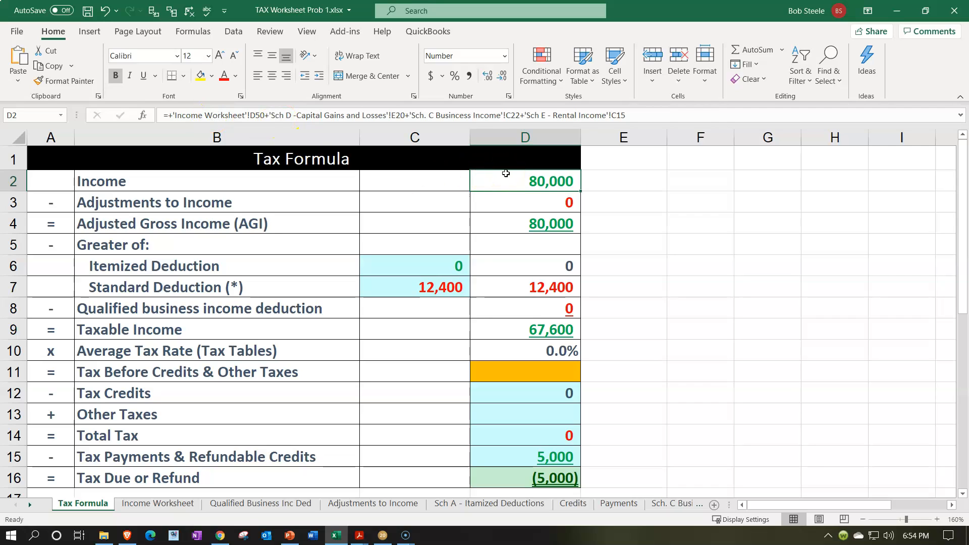
click(506, 214)
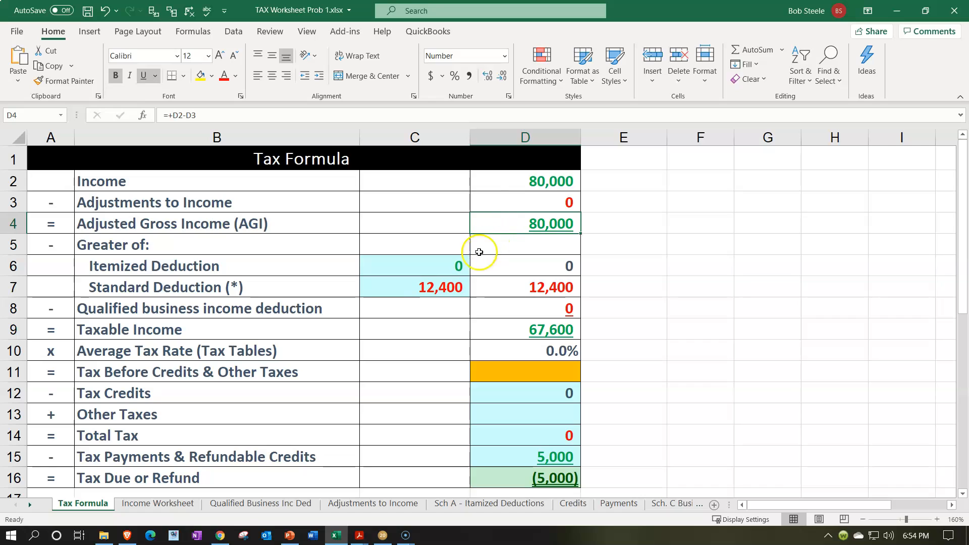
Link the standard deduction in C7 to the MFJ or Qualifying widow amount in C20.
click(438, 286)
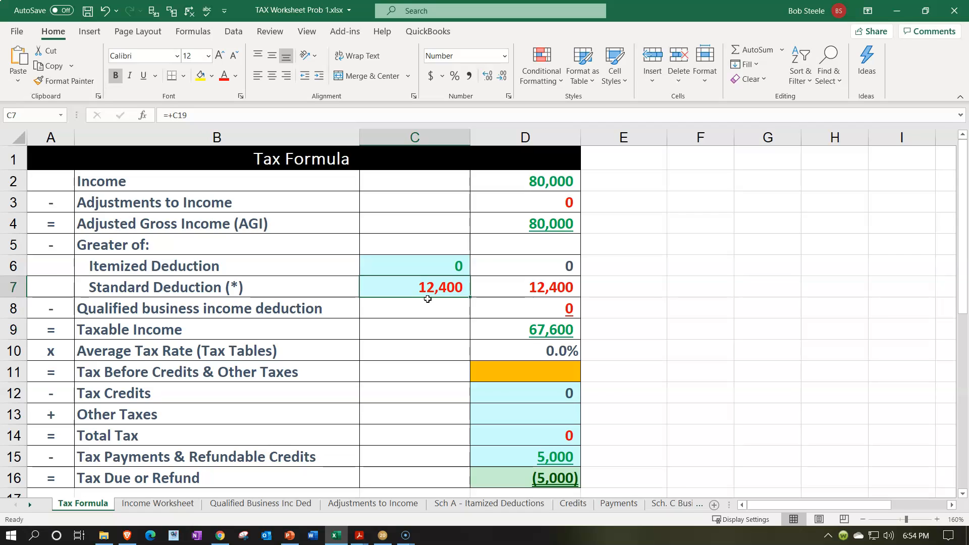
text(=)
scroll(427, 299, down, 3)
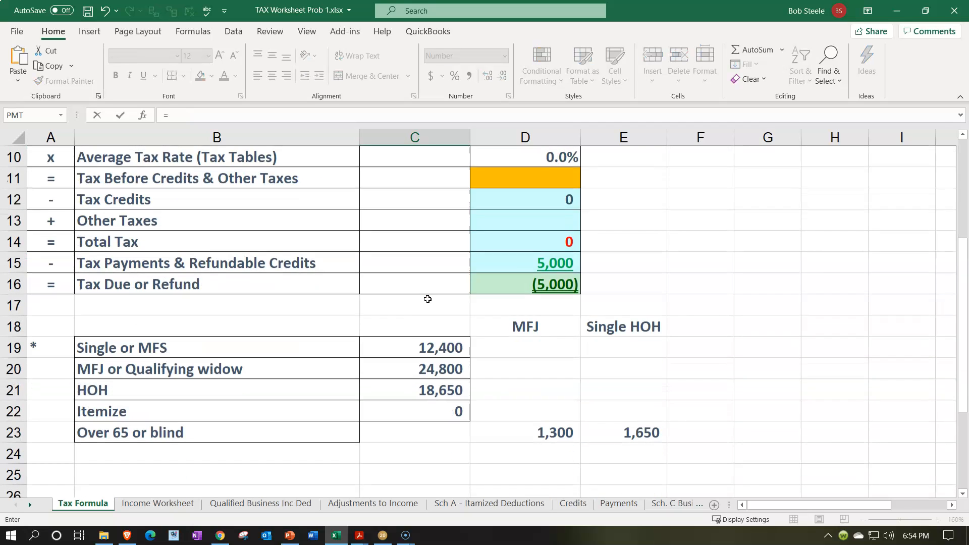
click(419, 368)
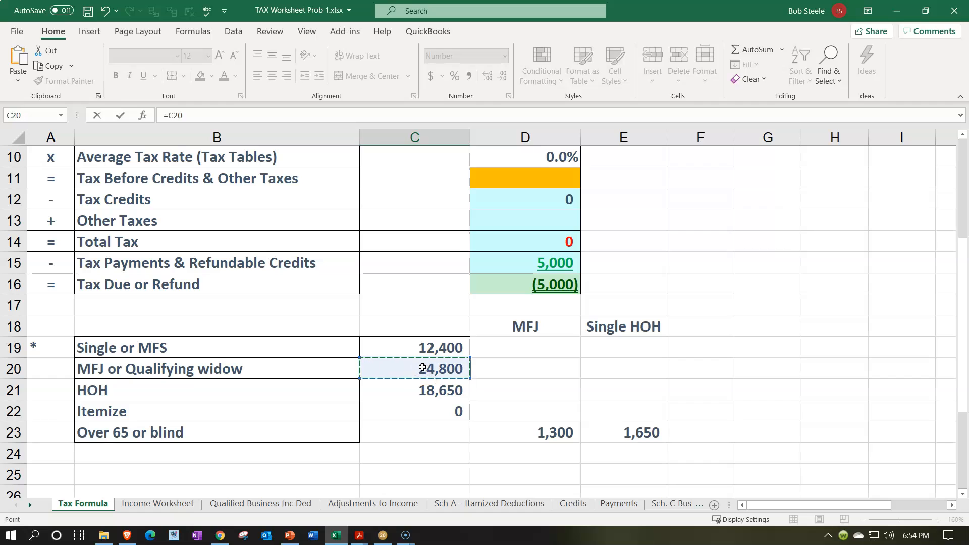
key(Return)
scroll(423, 368, down, 2)
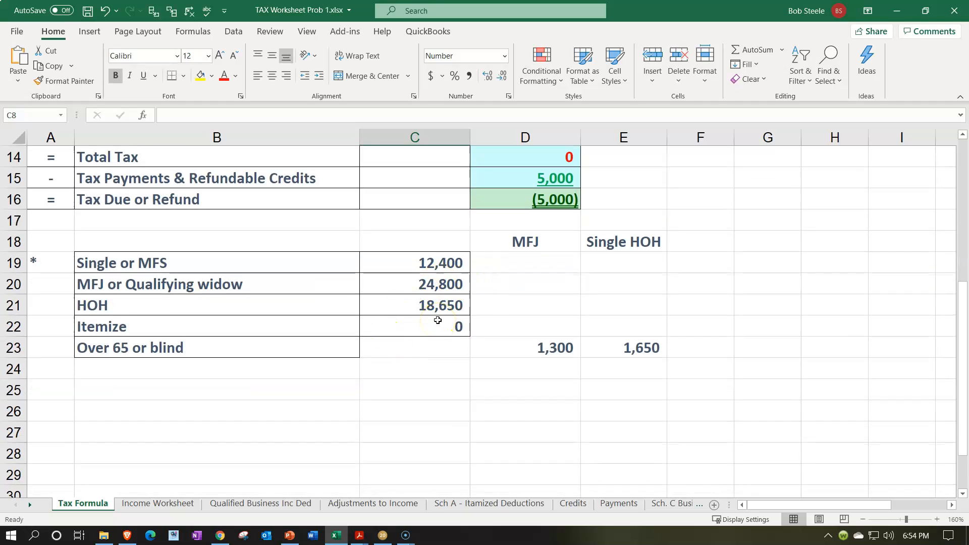
scroll(438, 321, up, 5)
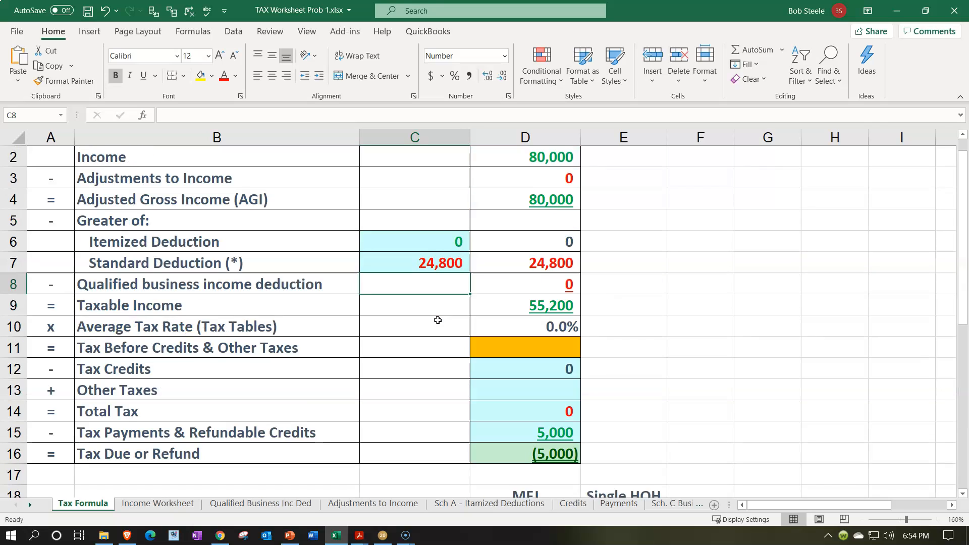
Inspect the Taxable Income formula in D9, then switch to Acrobat Reader to check the federal income tax withheld in W-2 2.pdf.
click(507, 327)
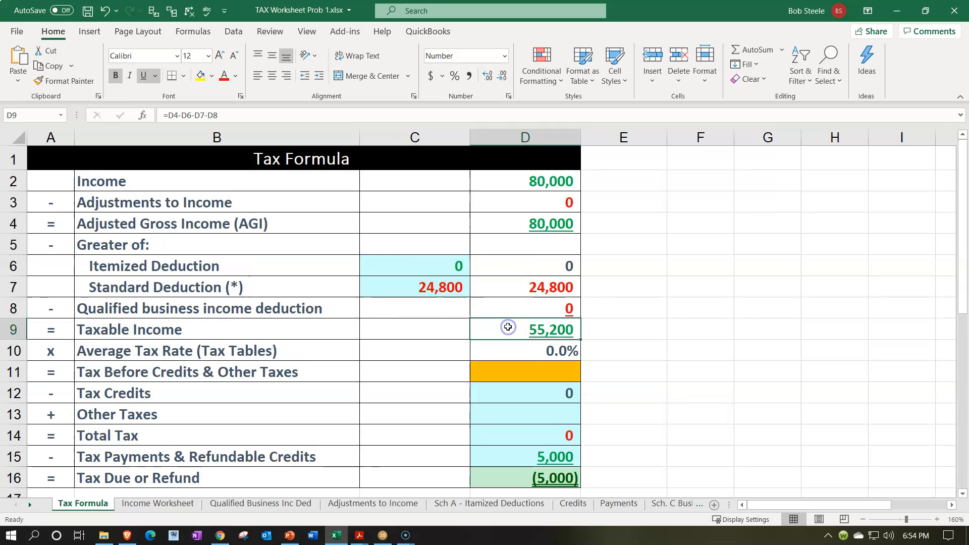
click(504, 329)
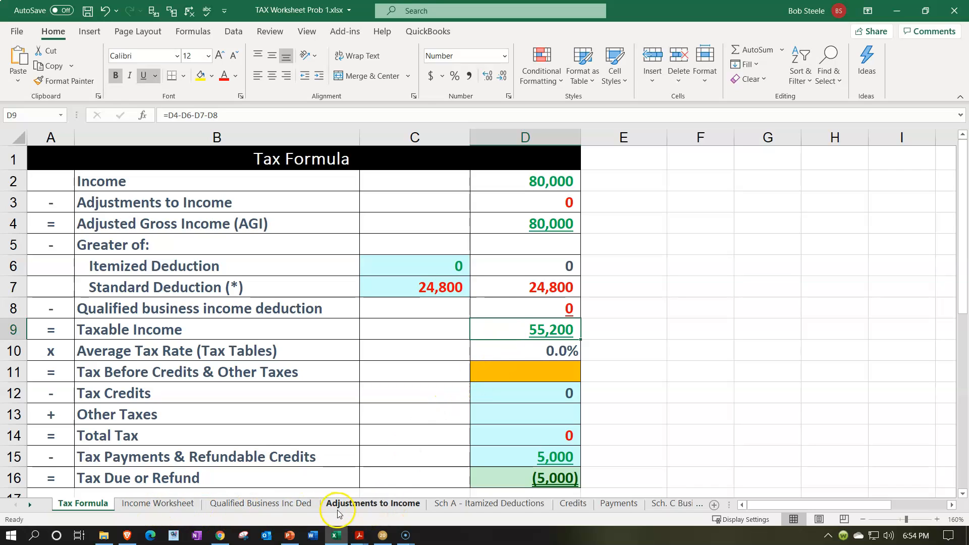
click(338, 538)
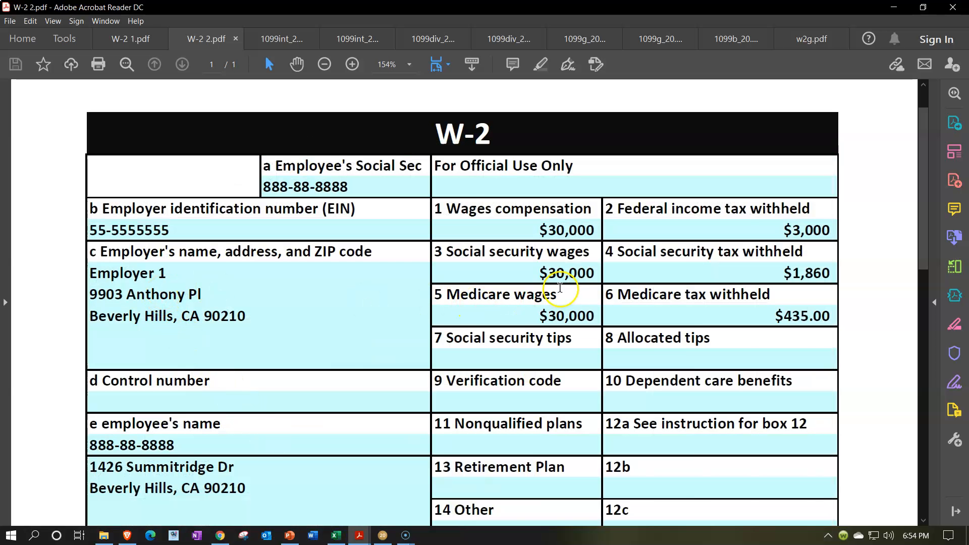
Switch back to Excel, view the Income Worksheet, and inspect the Tax Payments & Refundable Credits formula on the Tax Formula sheet.
click(332, 534)
click(176, 507)
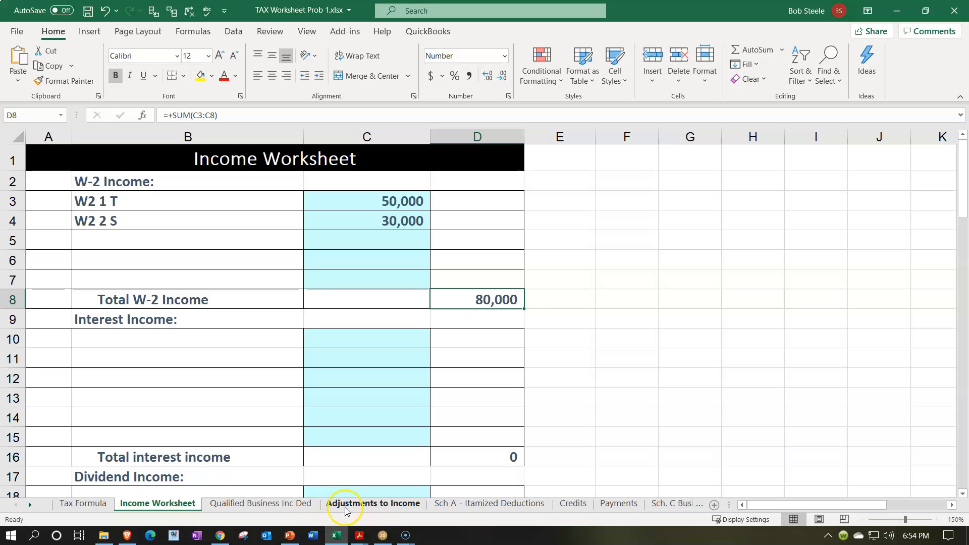
click(83, 503)
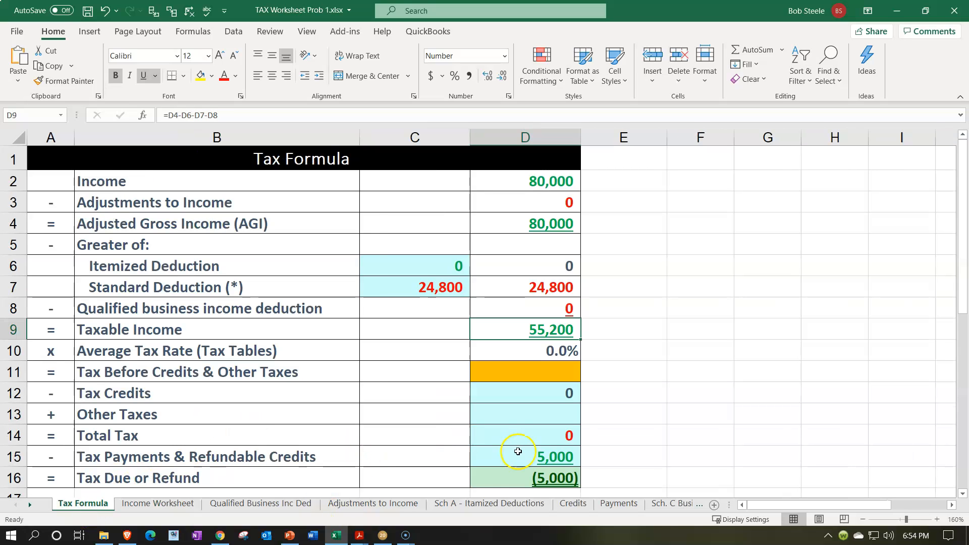
click(518, 452)
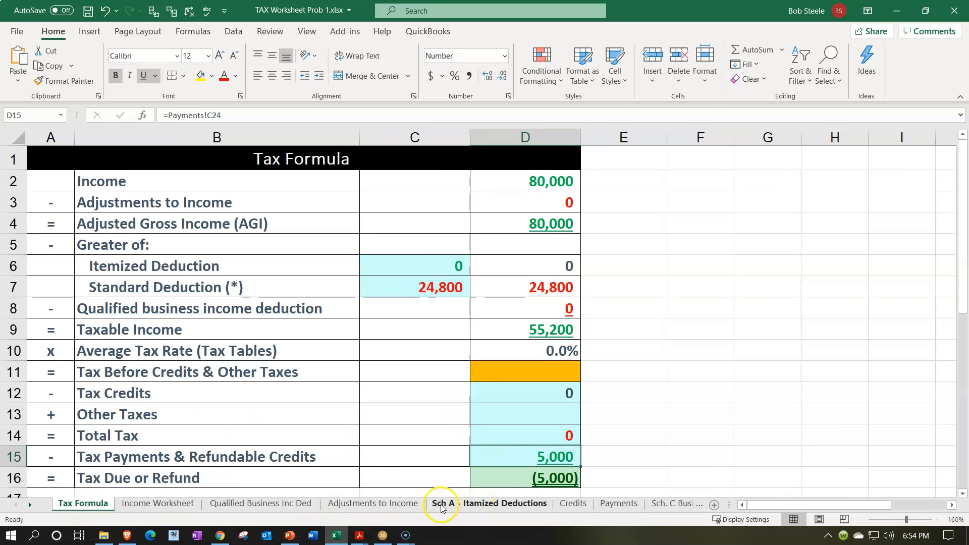
Add the spouse's federal withholding of 3,000 in row 5 of the Payments sheet, linking its label to "W2 2 S" on the Income Worksheet.
click(619, 503)
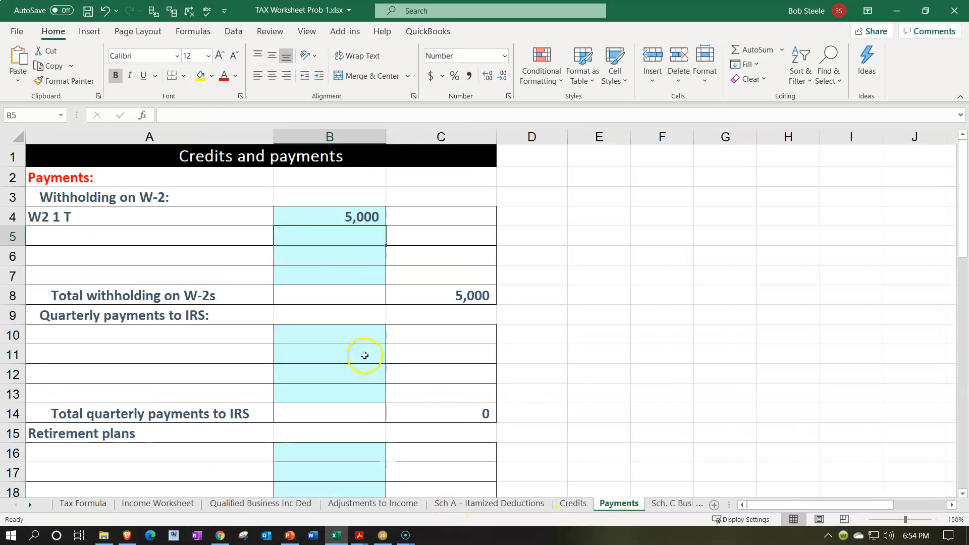
text(3000)
key(Return)
key(Up)
key(Left)
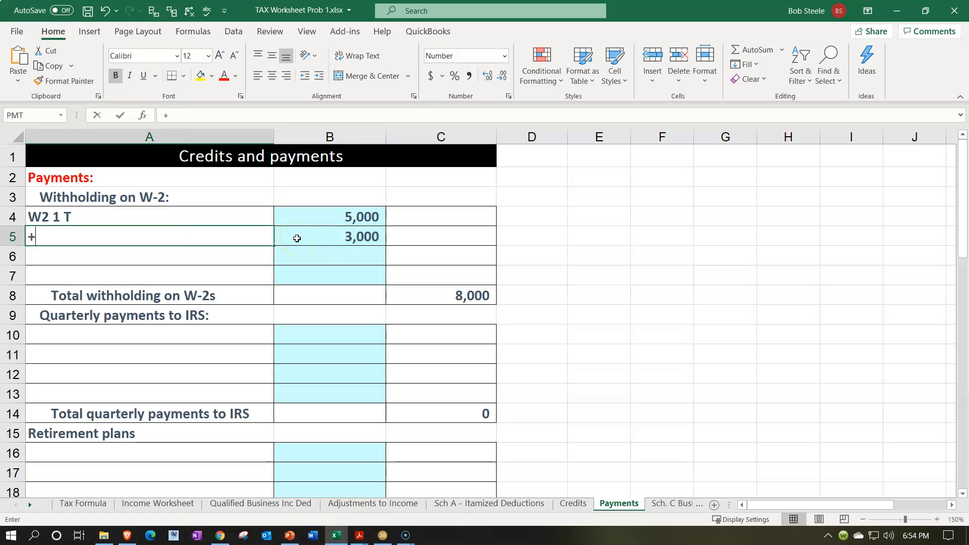
text(+)
click(145, 503)
click(201, 219)
key(Return)
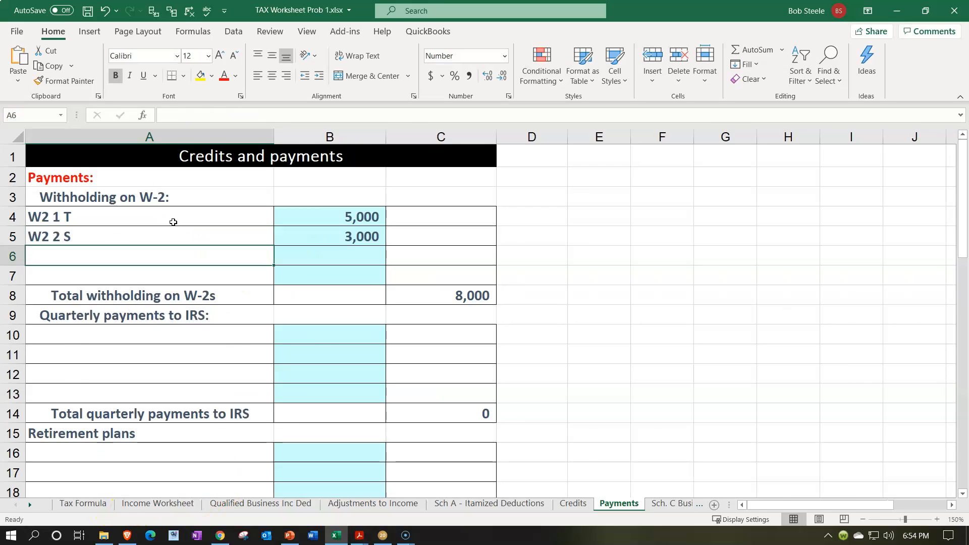
Review the Tax Formula sheet, check the state income tax in box 17 of W-2 2.pdf in Acrobat Reader, and return to Excel.
click(96, 504)
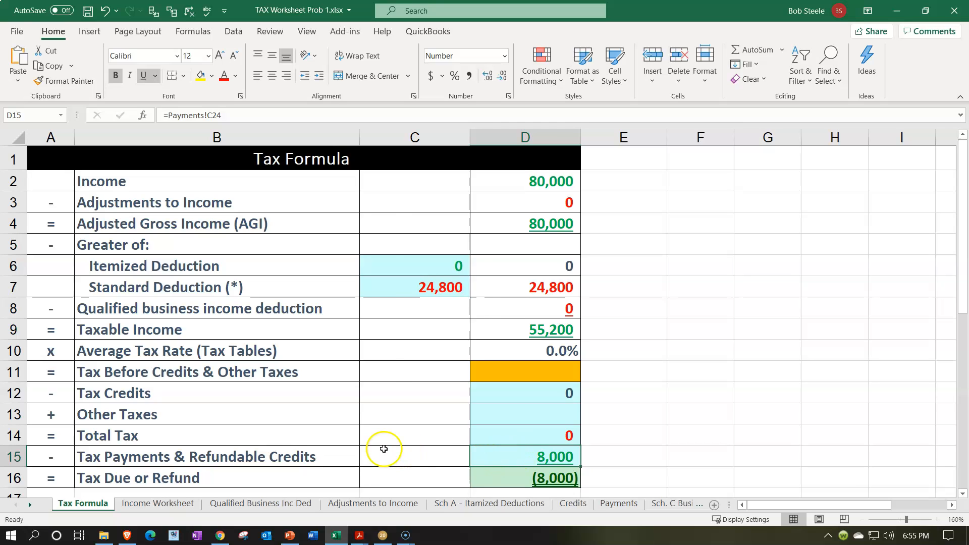
click(337, 539)
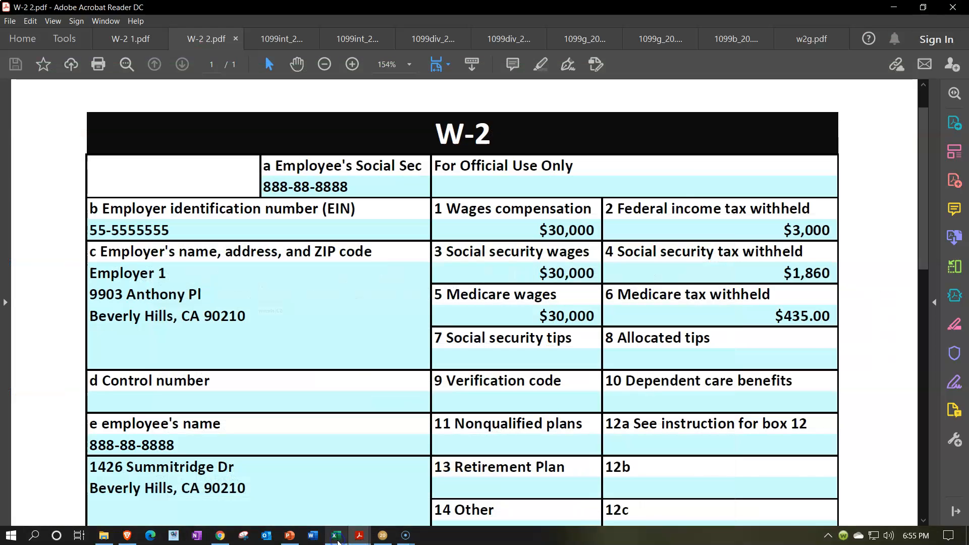
scroll(381, 442, down, 5)
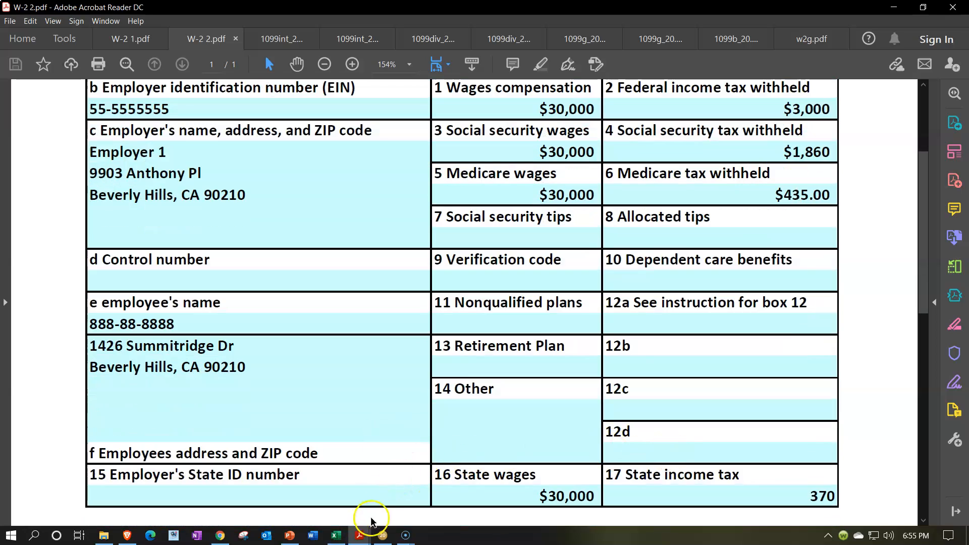
click(337, 536)
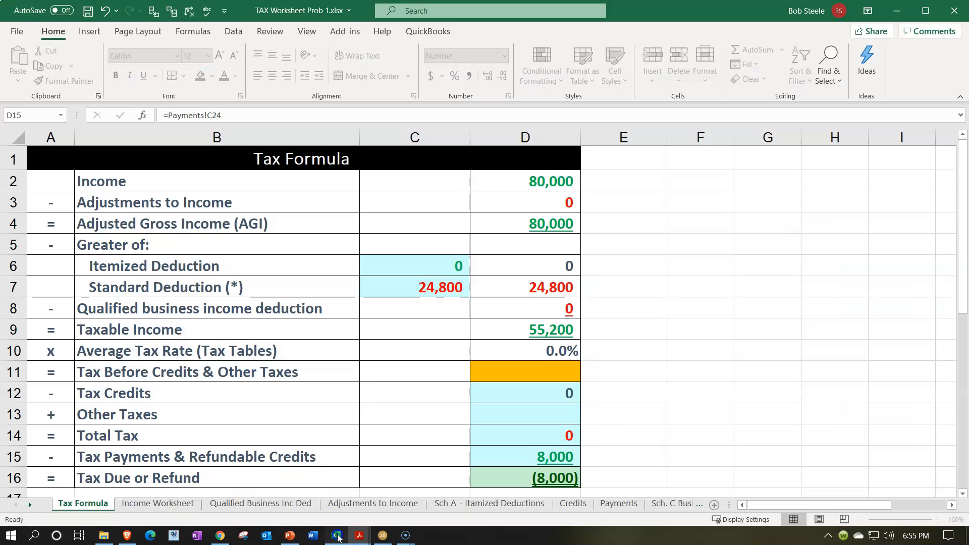
Enter the spouse's state withholding of 370 in B5 of the CA Payments sheet.
click(365, 404)
click(31, 505)
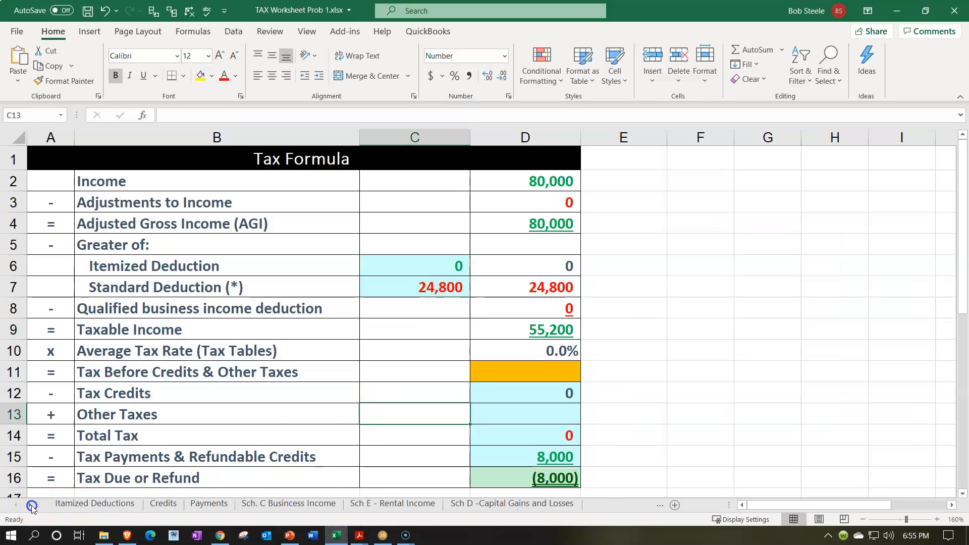
click(524, 503)
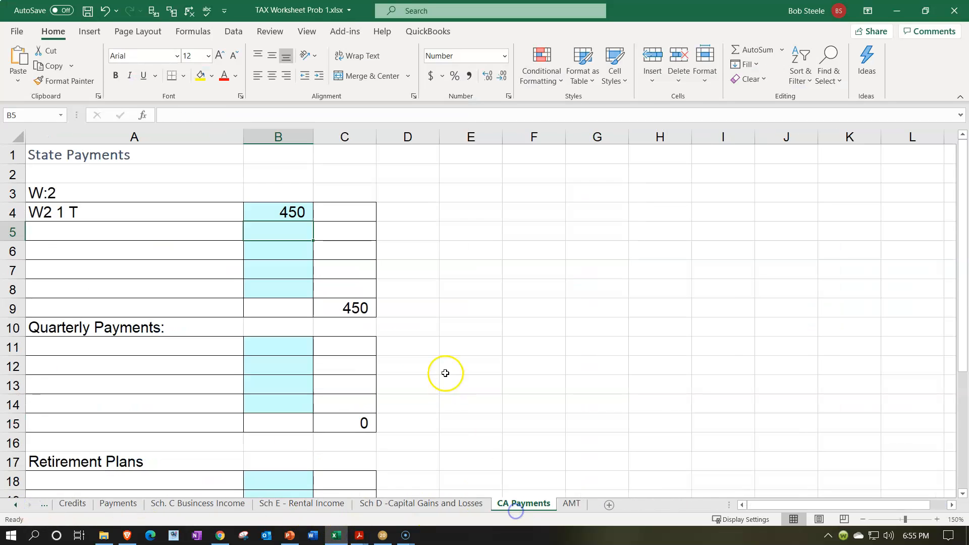
text(370)
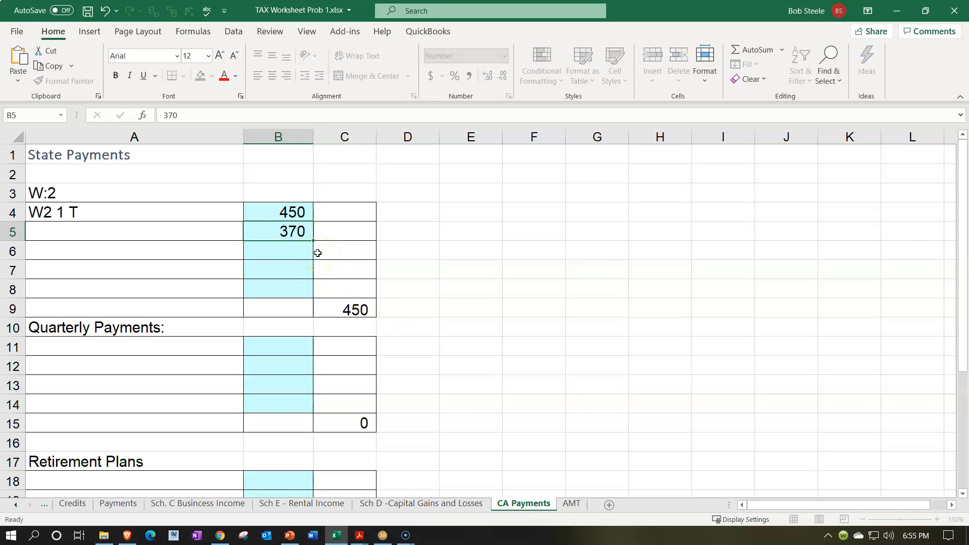
key(Return)
Link the label in A5 of the CA Payments sheet to "W2 2 S" on the Income Worksheet.
key(Left)
key(Up)
text(+)
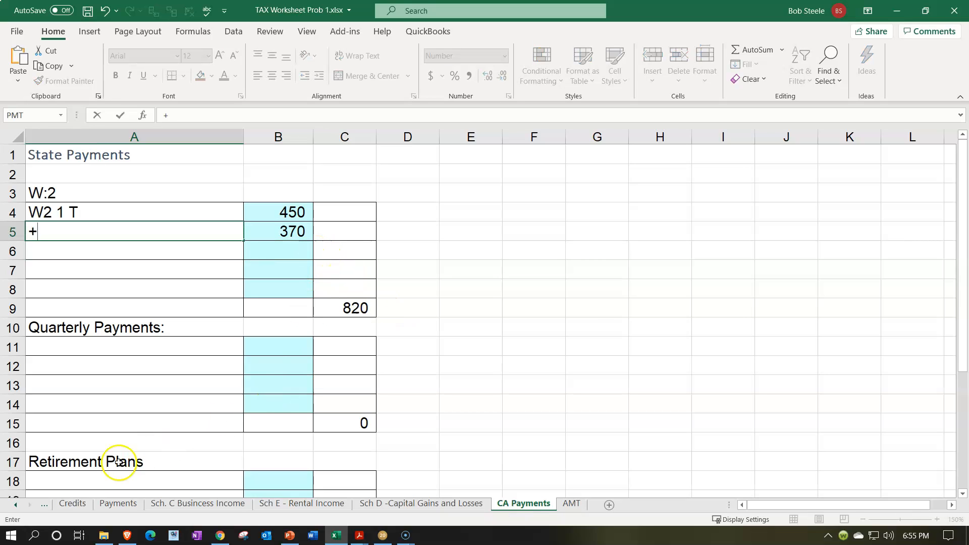
click(16, 505)
click(16, 506)
click(15, 506)
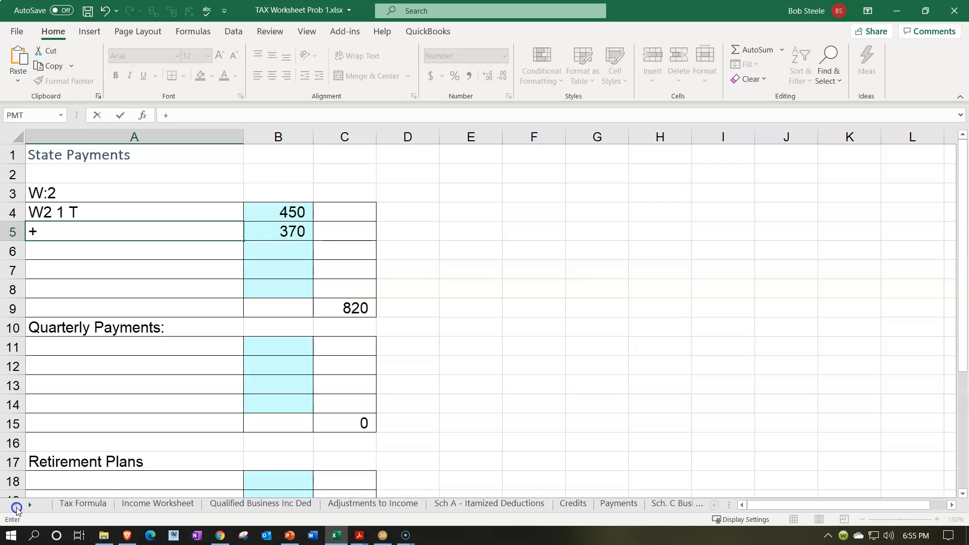
click(184, 504)
click(152, 215)
key(Return)
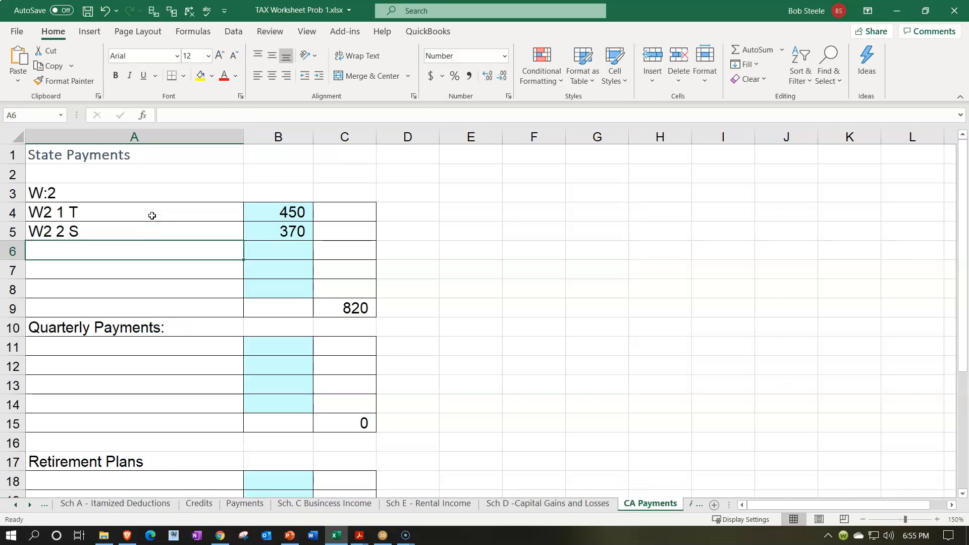
Inspect the W-2 total formula in C9 of the CA Payments sheet, then return to the Tax Formula sheet.
click(347, 309)
click(16, 506)
click(15, 506)
click(16, 506)
click(15, 506)
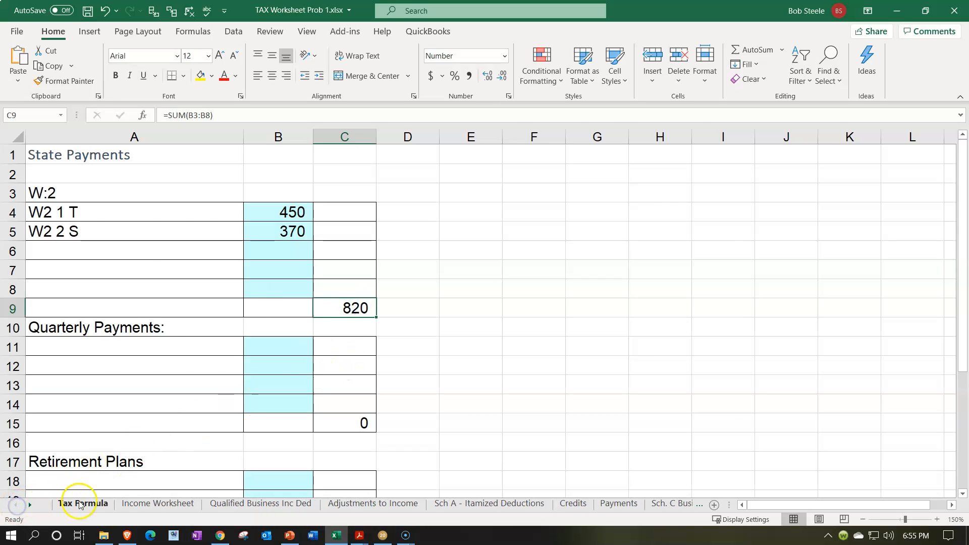
click(82, 504)
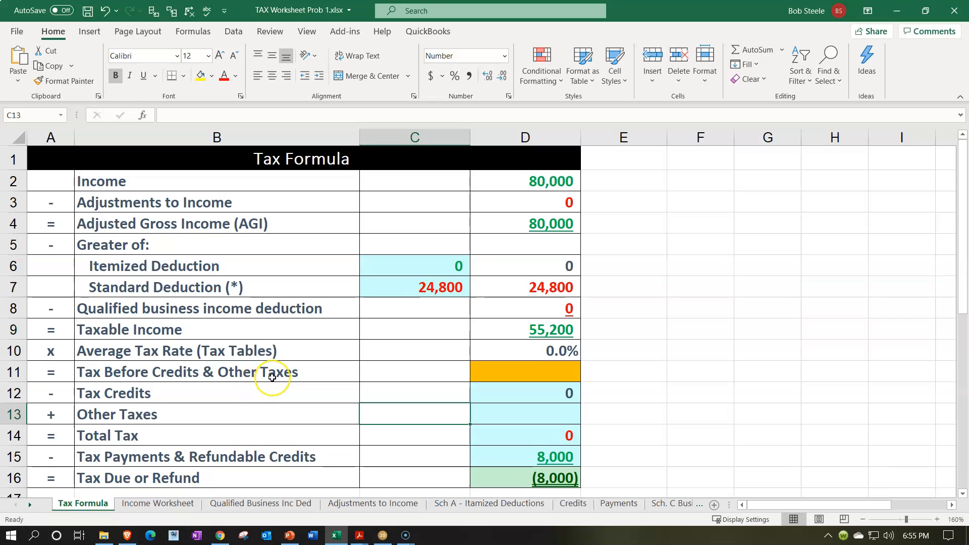
Examine the Income, itemized deduction, standard deduction and Taxable Income formulas on the Tax Formula sheet.
click(331, 336)
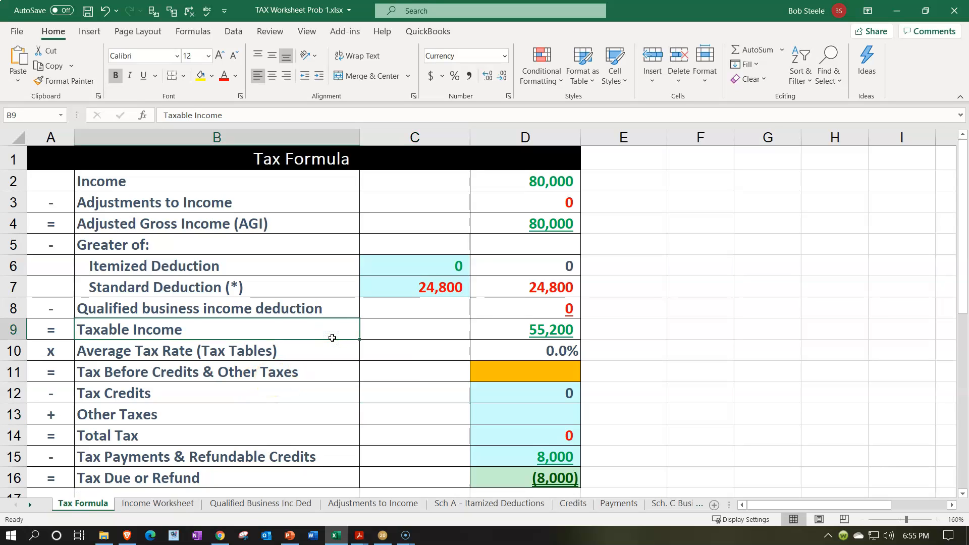
click(534, 182)
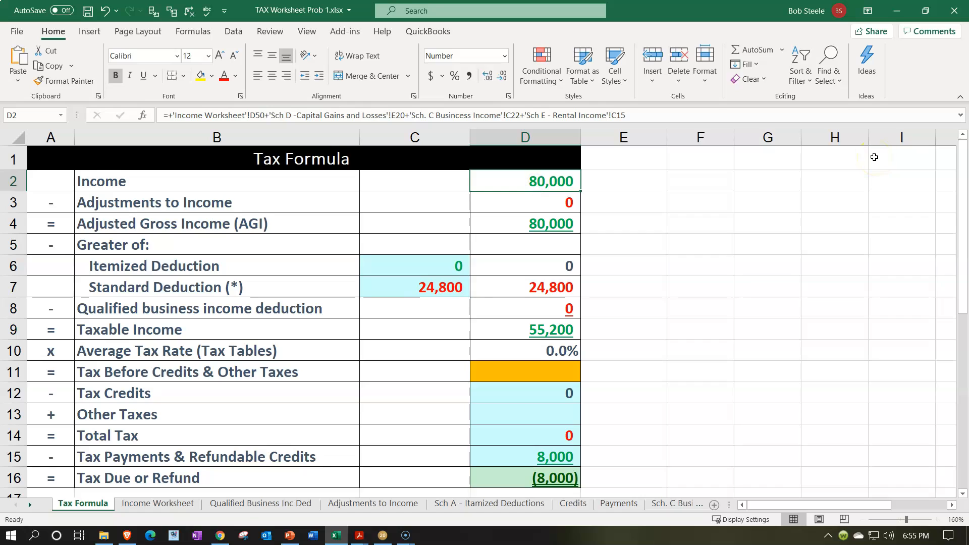
key(Down)
key(Down)
key(Down)
key(Down)
key(Down)
key(Down)
key(Down)
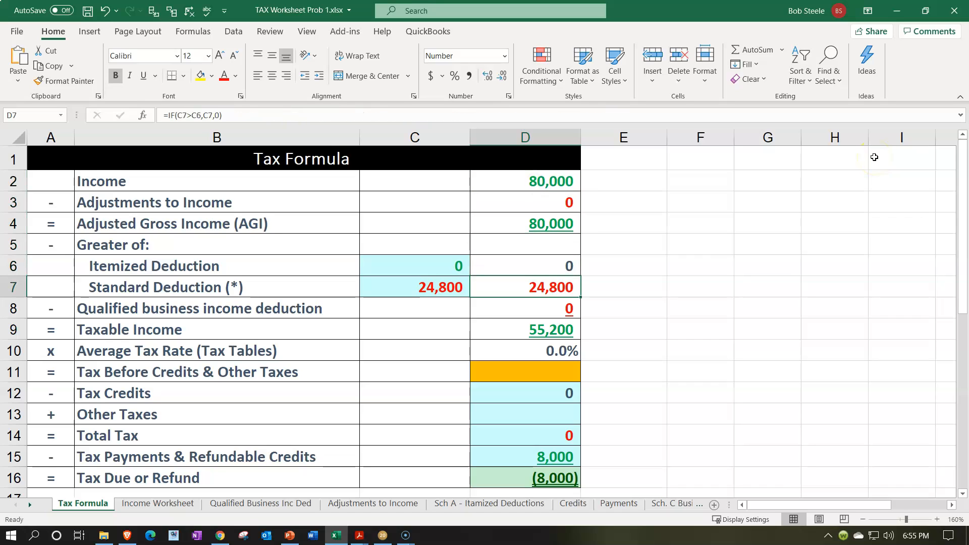
key(Up)
key(Up)
key(Up)
key(Up)
key(Up)
key(Up)
key(Up)
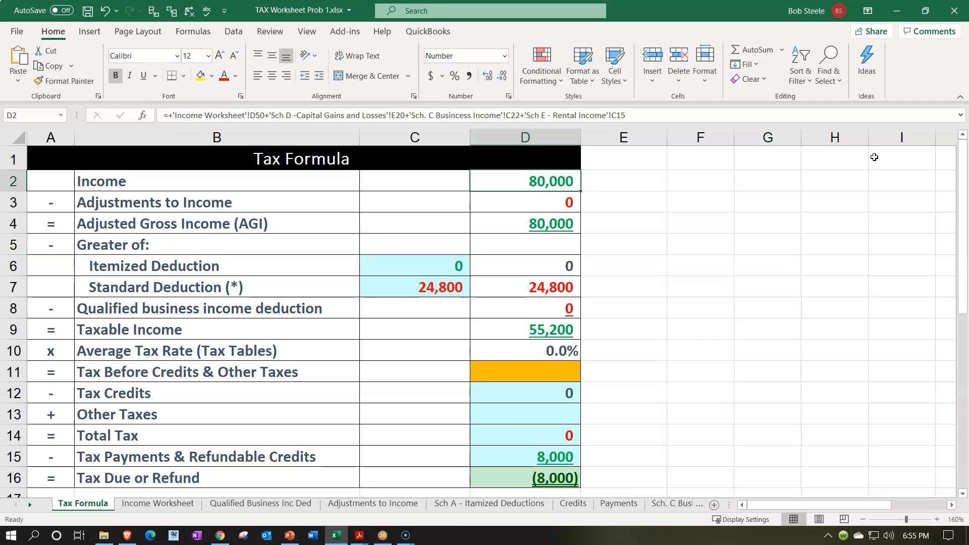
key(Down)
key(Down)
key(Down)
key(Down)
key(Left)
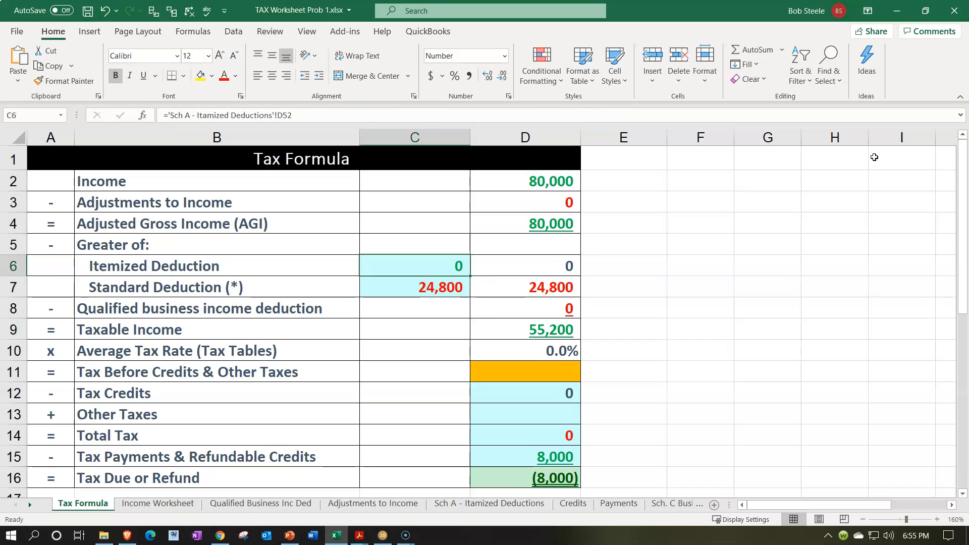
key(Down)
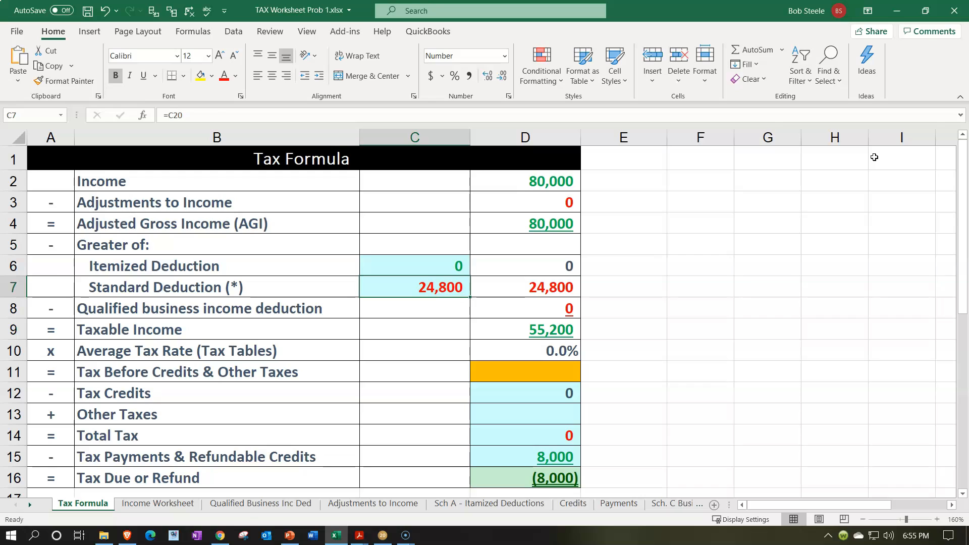
key(Right)
key(Down)
key(Down)
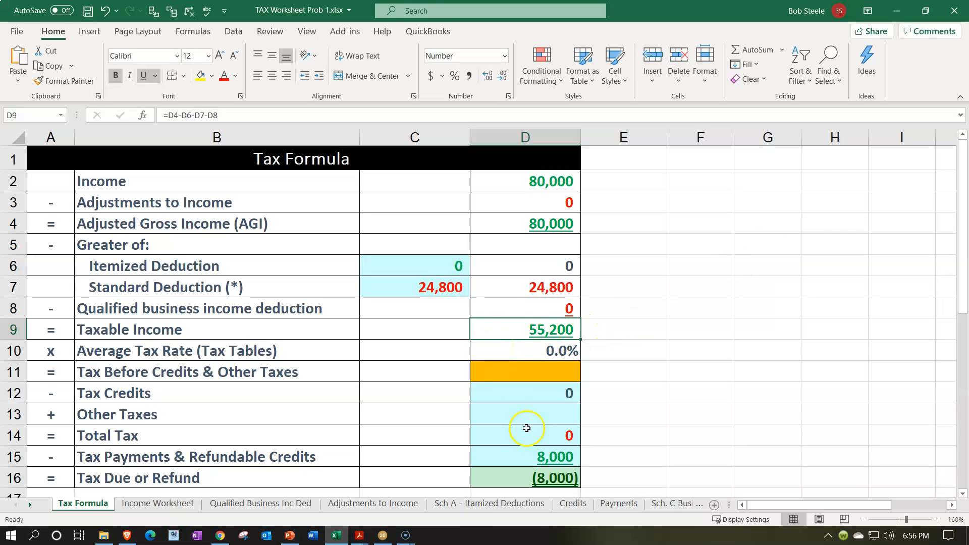
Switch to Lacerte and put a tick mark beside the line 15 taxable income on Form 1040 page 1.
click(382, 534)
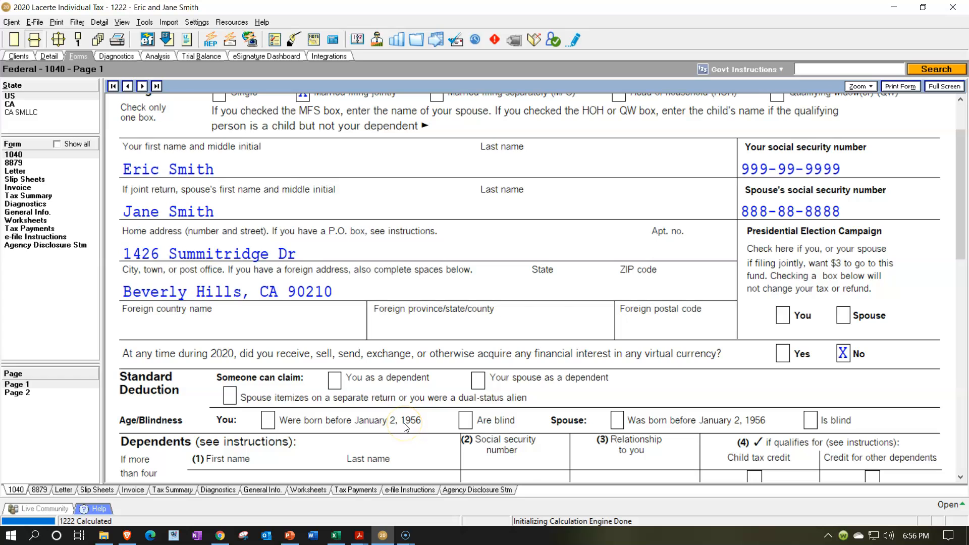
scroll(404, 426, down, 15)
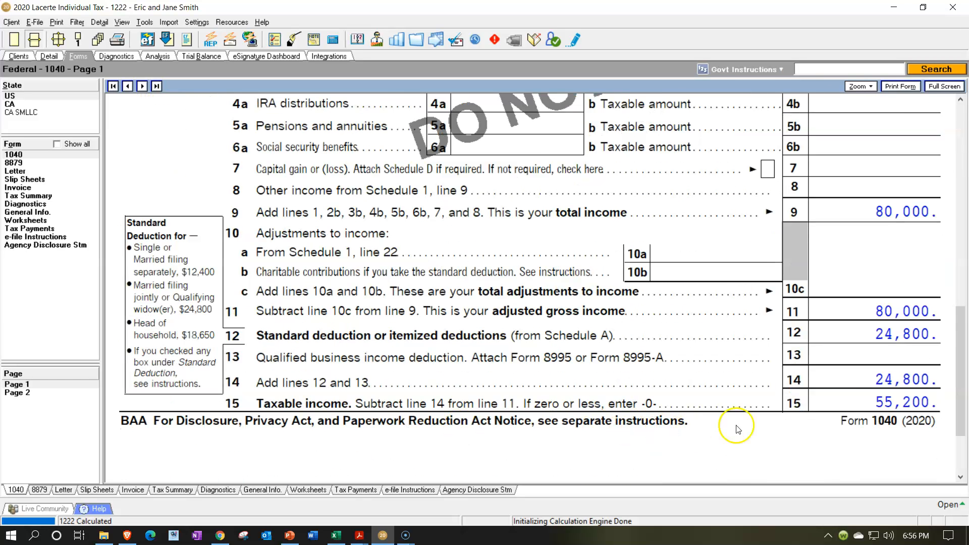
click(840, 401)
Open Form 1040 page 2 and examine the refund, federal withholding and the tax on line 16.
click(28, 393)
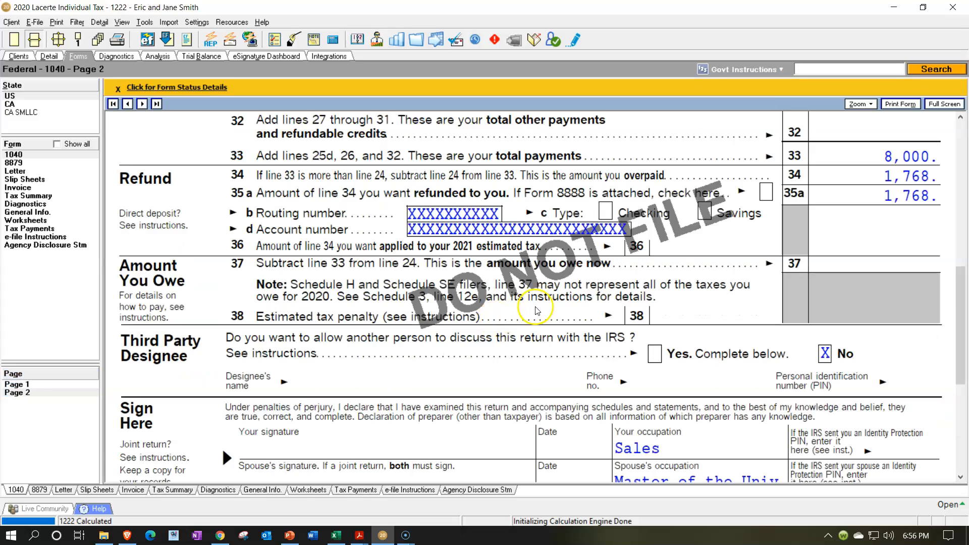
scroll(537, 306, up, 3)
scroll(537, 306, up, 5)
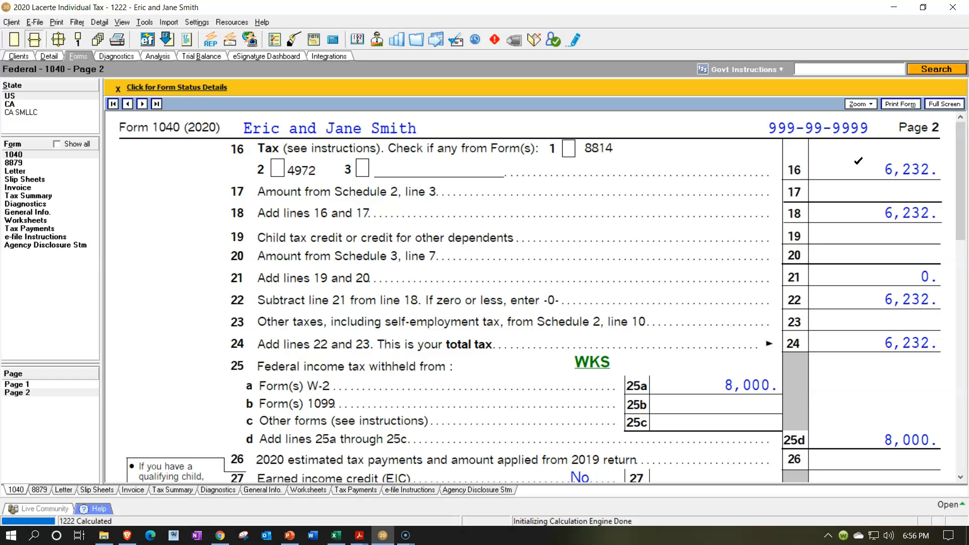
click(858, 165)
click(864, 166)
Switch to Excel and enter 6232 as Tax Before Credits & Other Taxes in D11 of the Tax Formula sheet.
click(337, 536)
click(482, 376)
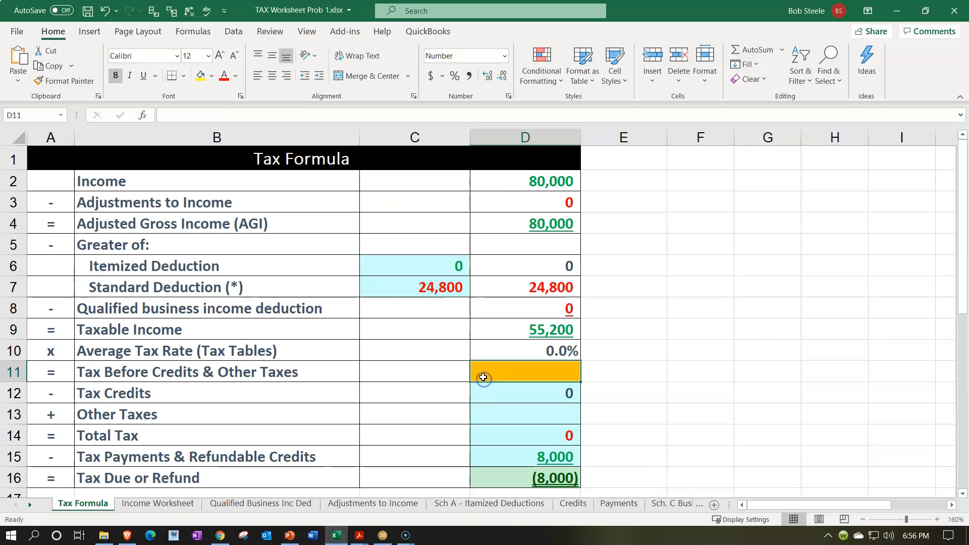
text(6232)
key(Return)
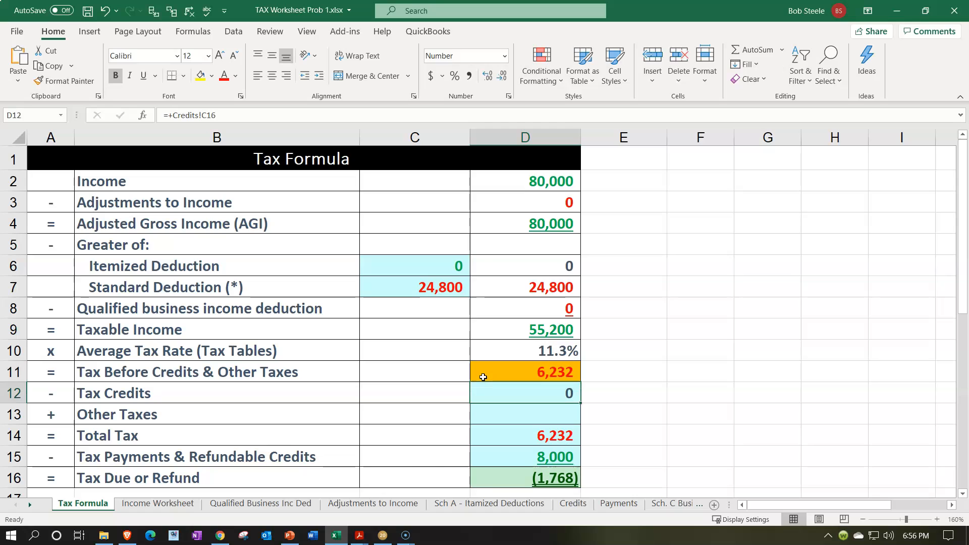
Check the tax against Lacerte's Form 1040 page 2, then inspect the Average Tax Rate formula in D10.
click(339, 538)
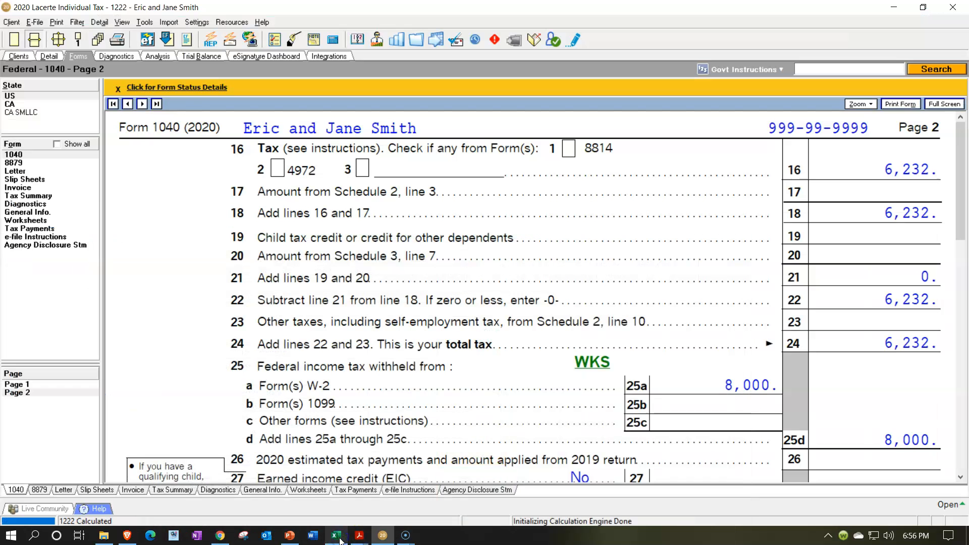
click(339, 538)
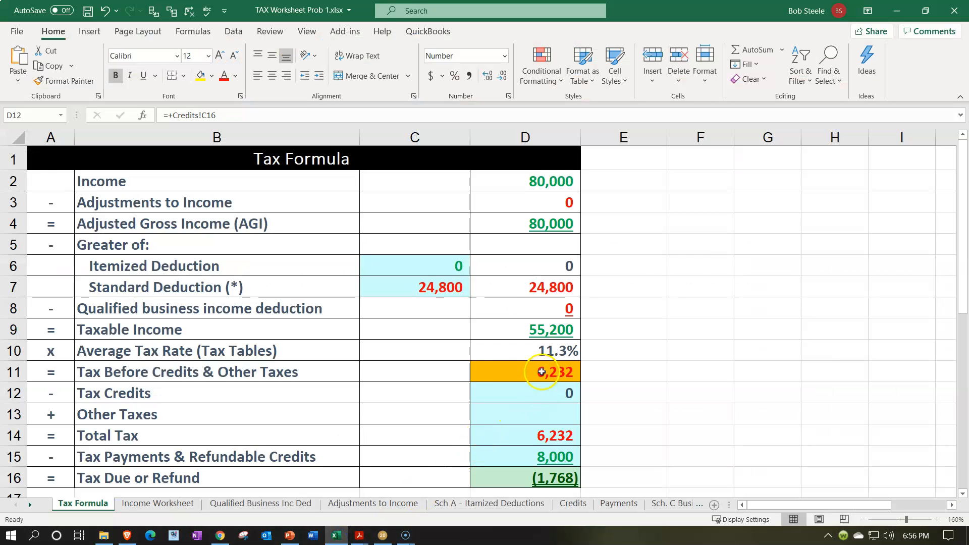
double_click(545, 347)
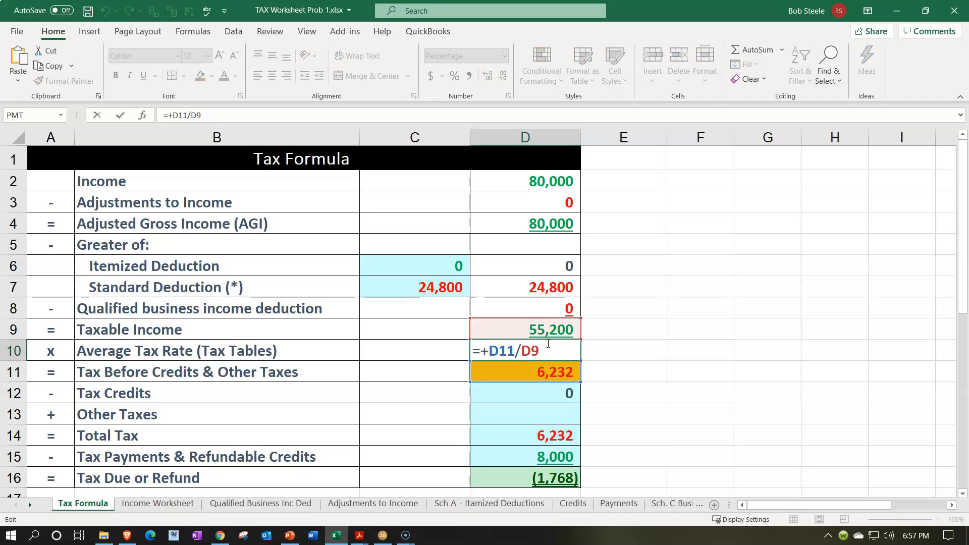
key(Return)
click(548, 346)
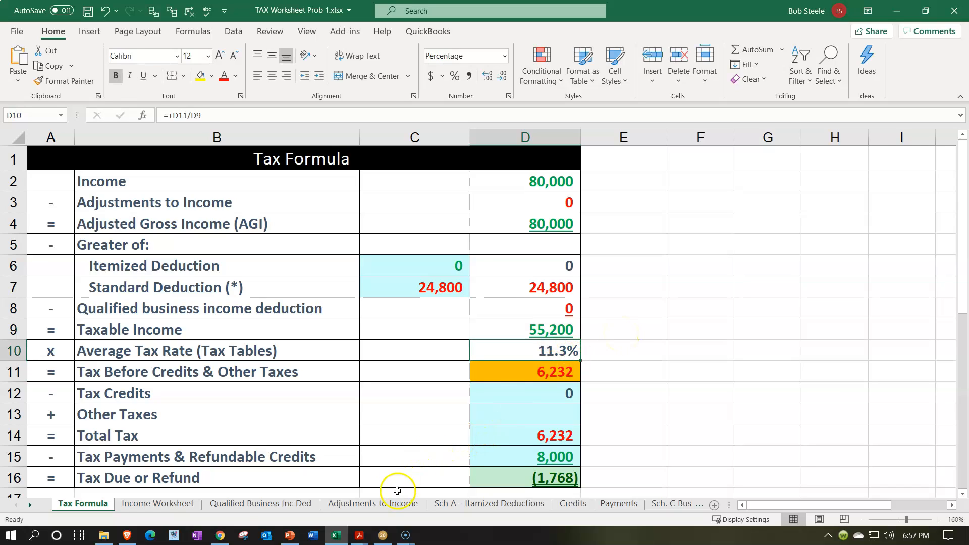
Compare the payments and refund on Form 1040 page 2 in Lacerte with Tax Due or Refund in D16 in Excel.
click(383, 535)
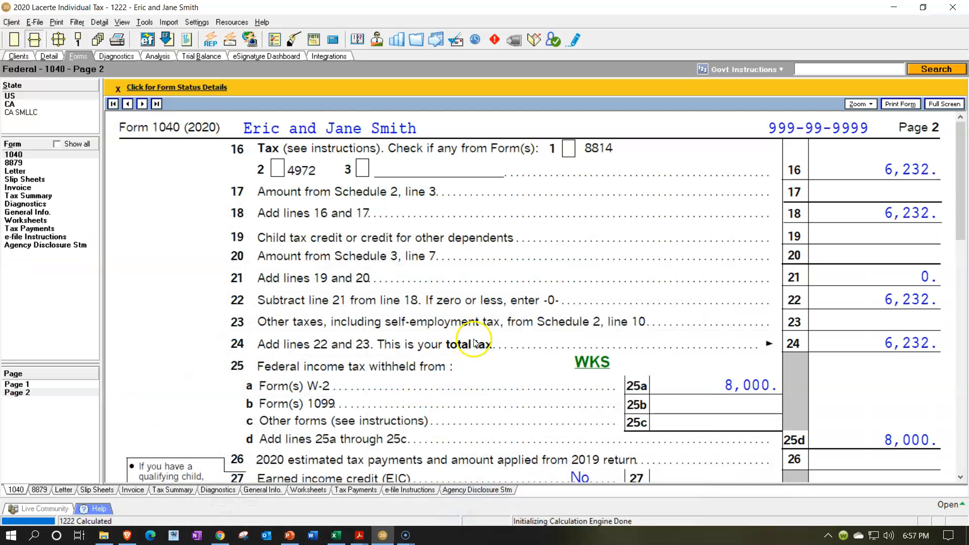
scroll(476, 343, down, 2)
scroll(689, 401, down, 3)
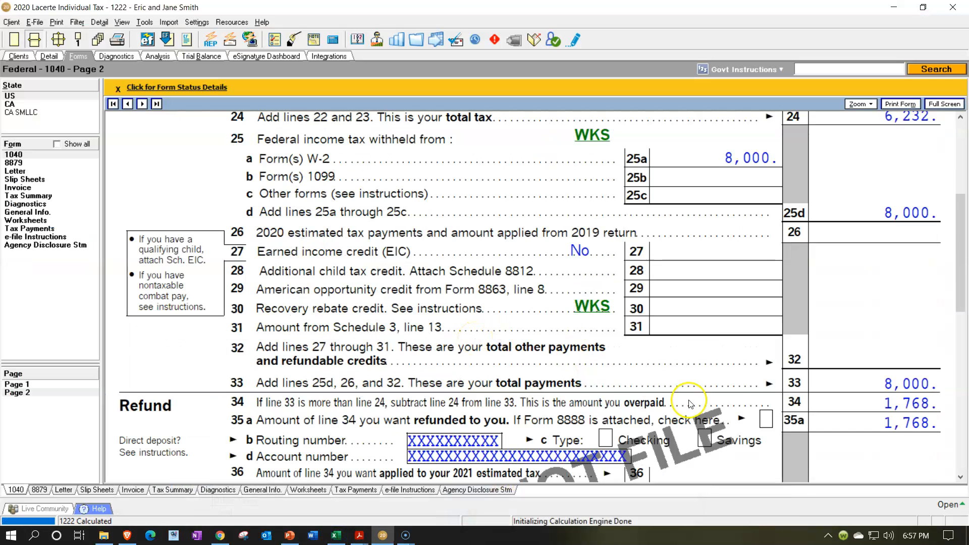
scroll(798, 323, up, 2)
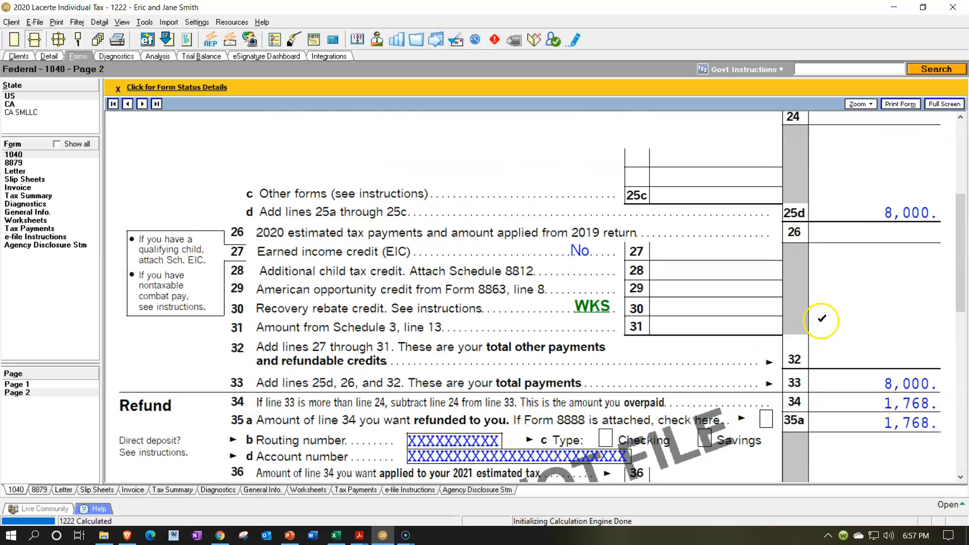
scroll(852, 234, up, 2)
scroll(742, 283, down, 2)
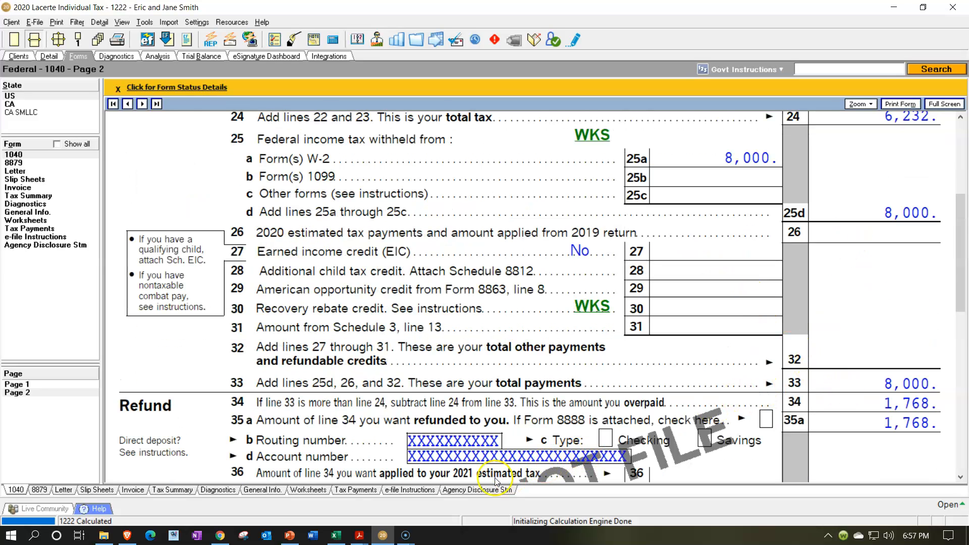
click(337, 535)
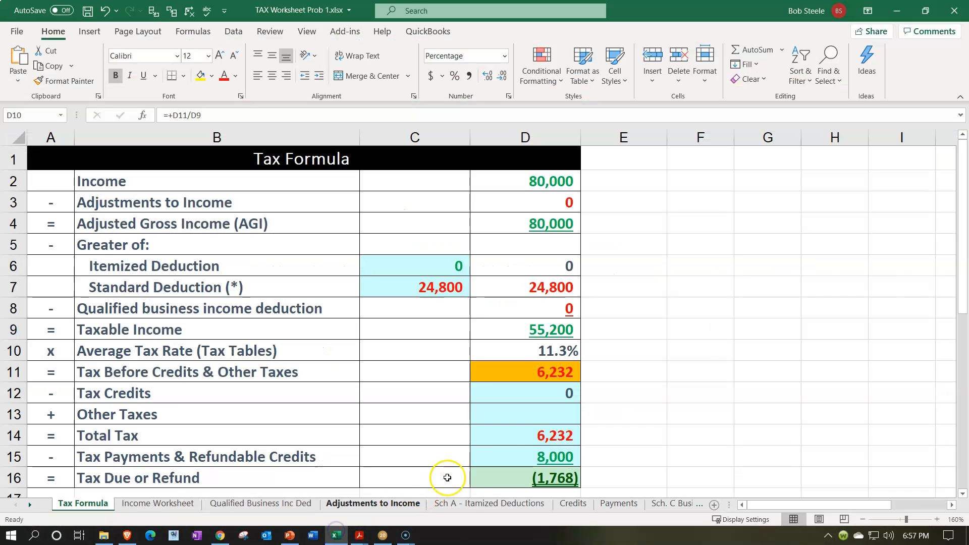
click(536, 472)
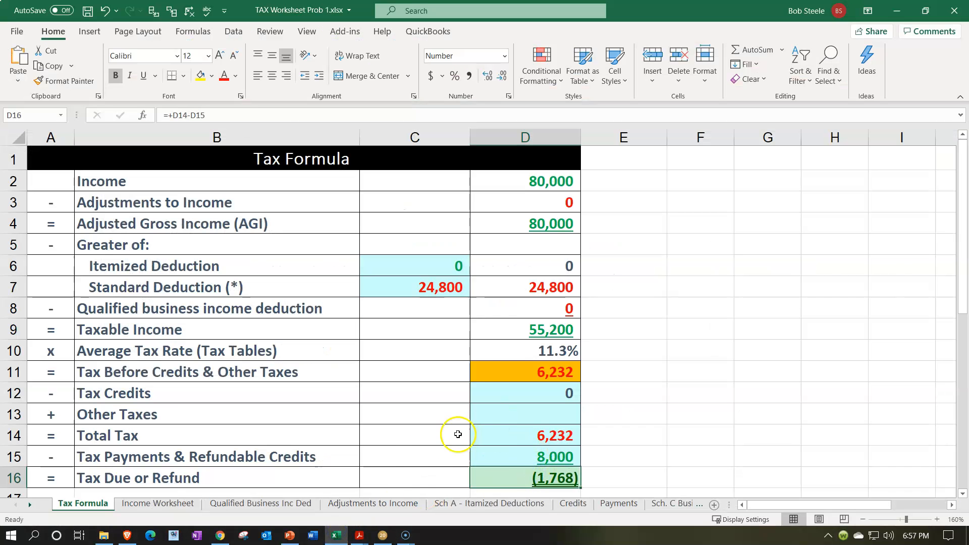
Switch to Lacerte, open the federal Tax Summary and review it from income through refund and tax rates.
click(339, 534)
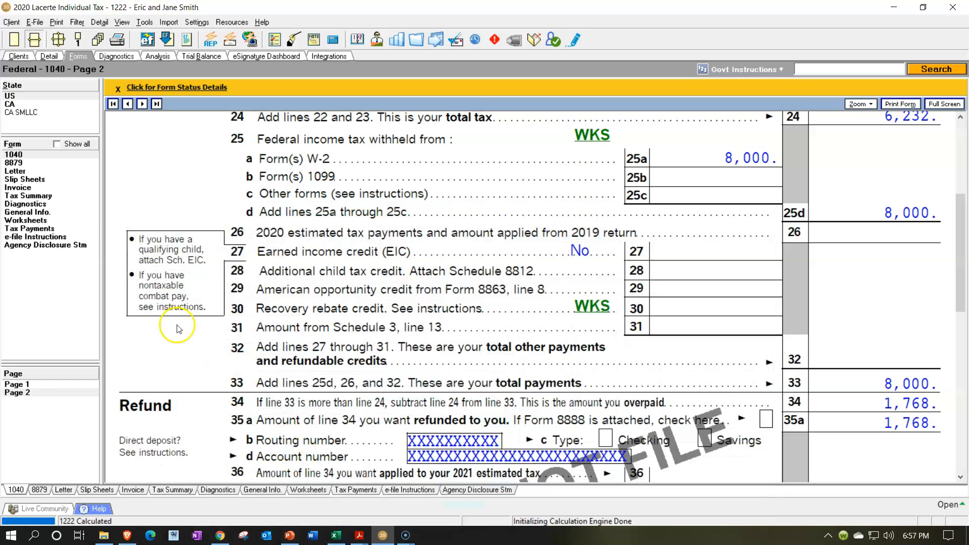
click(44, 196)
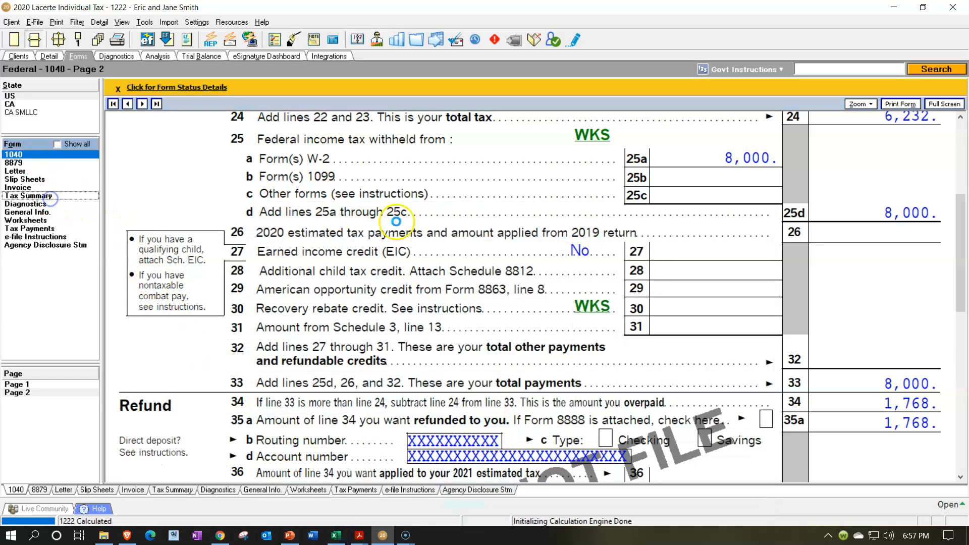
scroll(582, 275, up, 6)
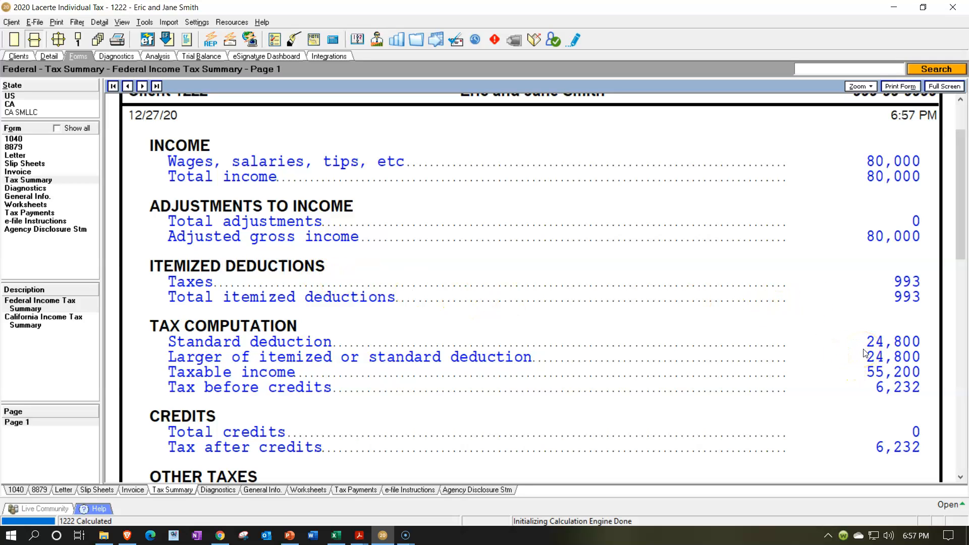
scroll(868, 377, down, 2)
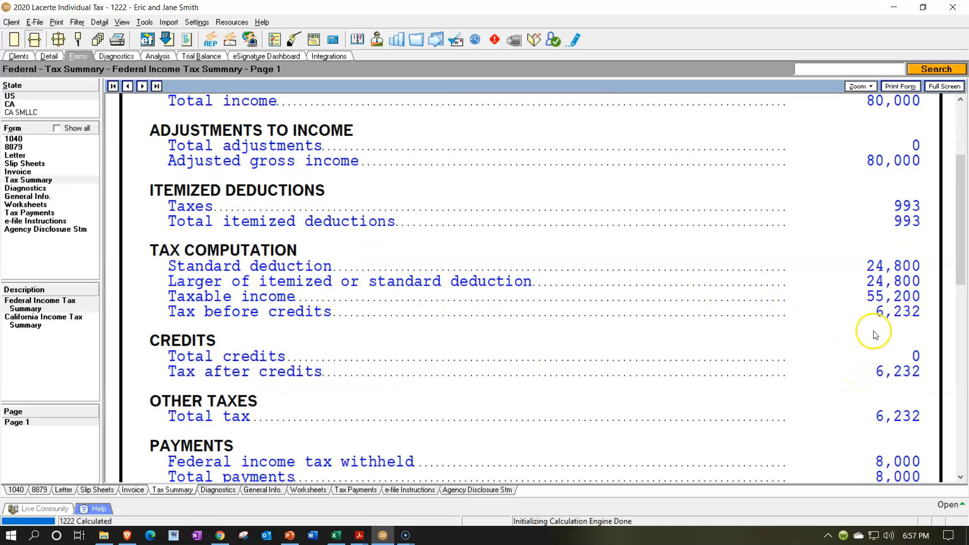
scroll(876, 332, down, 4)
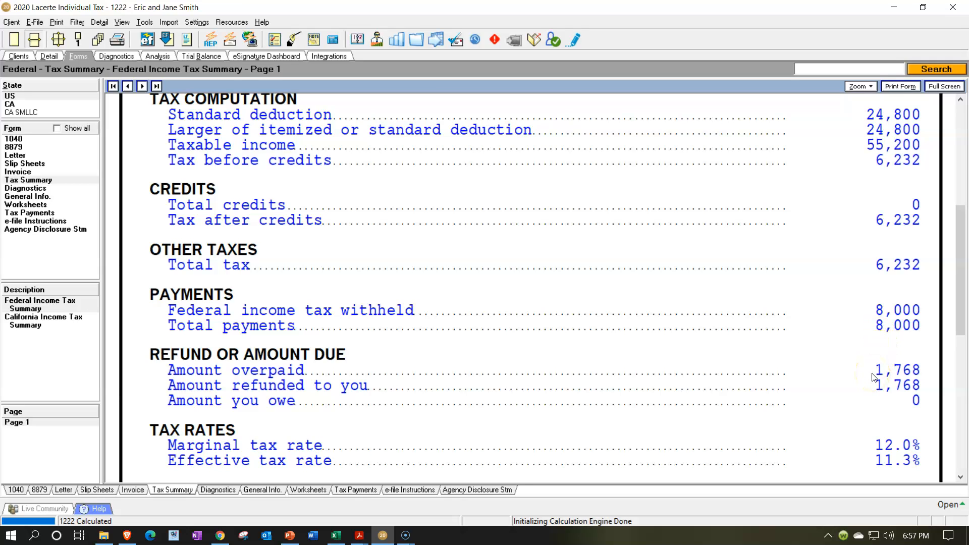
scroll(874, 377, down, 3)
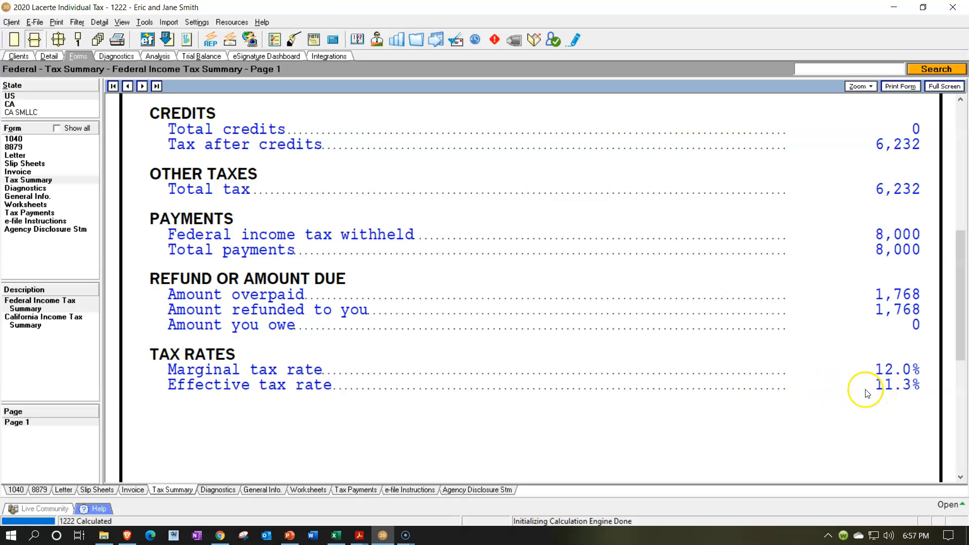
Compare the average tax rate in D10 in Excel with Lacerte's effective tax rate, and check the tax in D11.
click(334, 536)
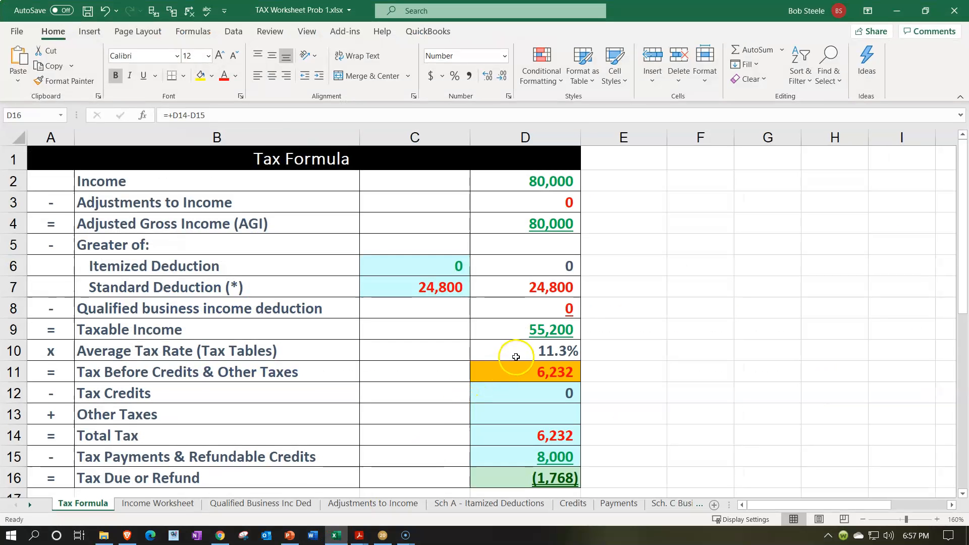
click(505, 355)
click(336, 535)
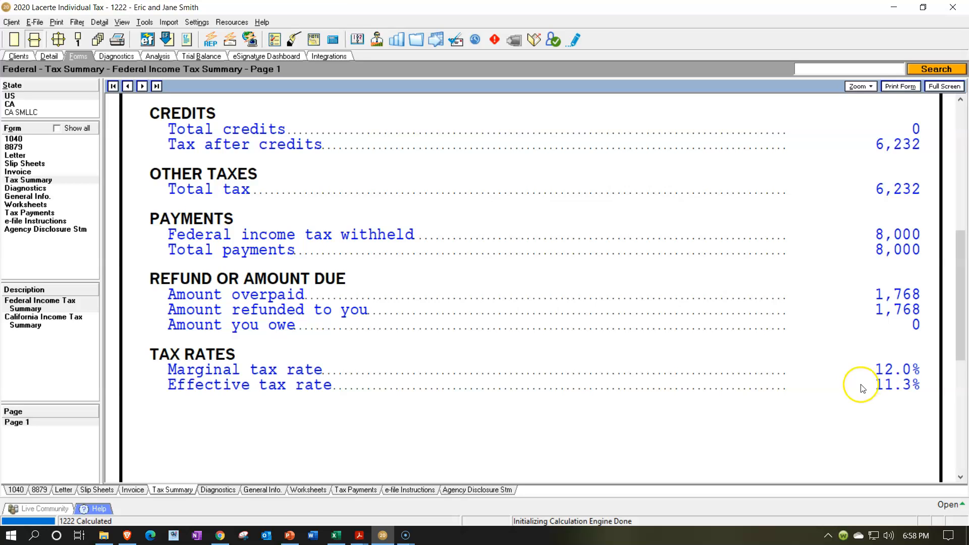
click(334, 534)
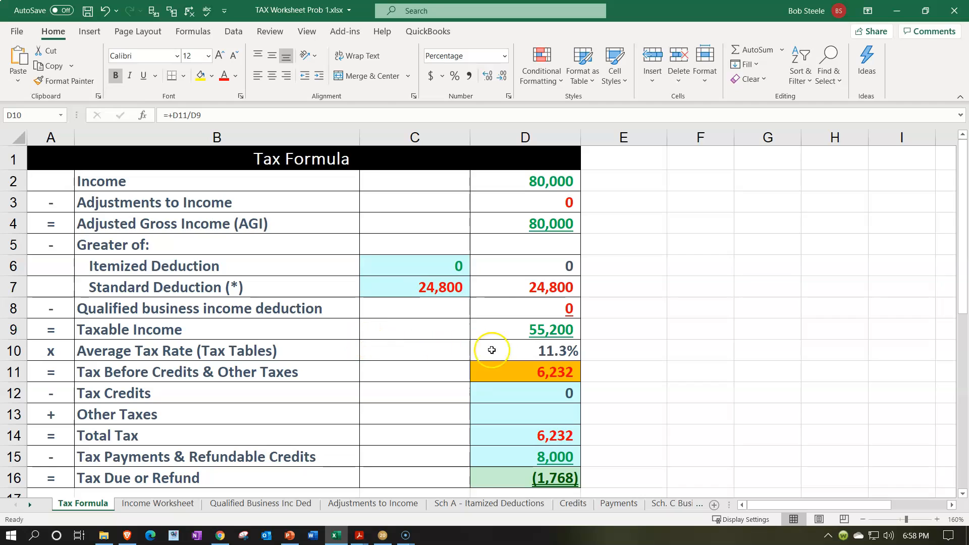
click(520, 370)
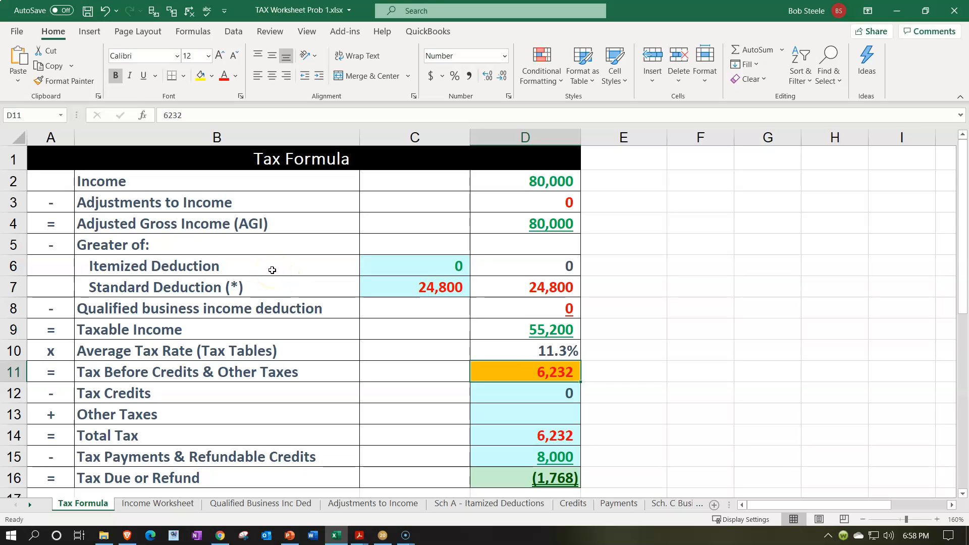
Switch to the PDF reader and bring up a source tax document.
click(359, 535)
click(59, 486)
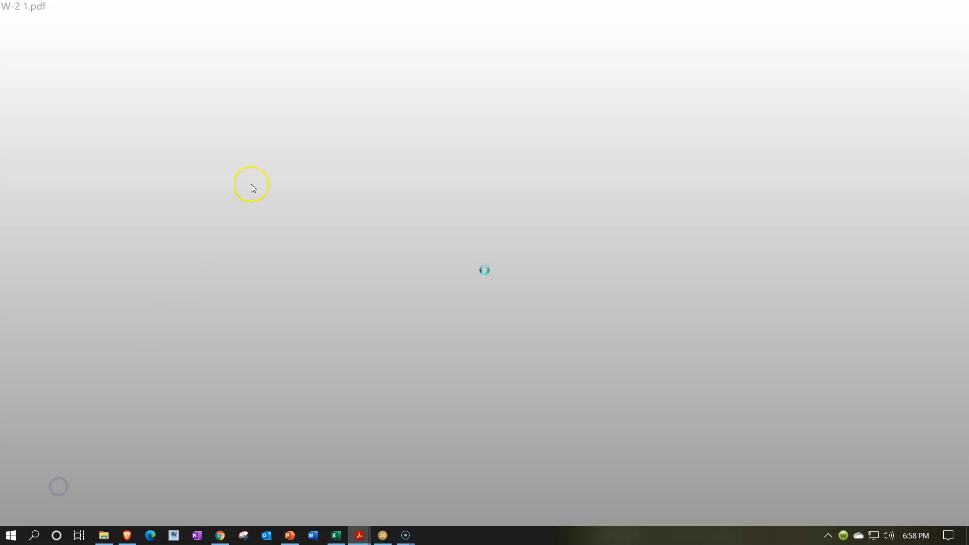